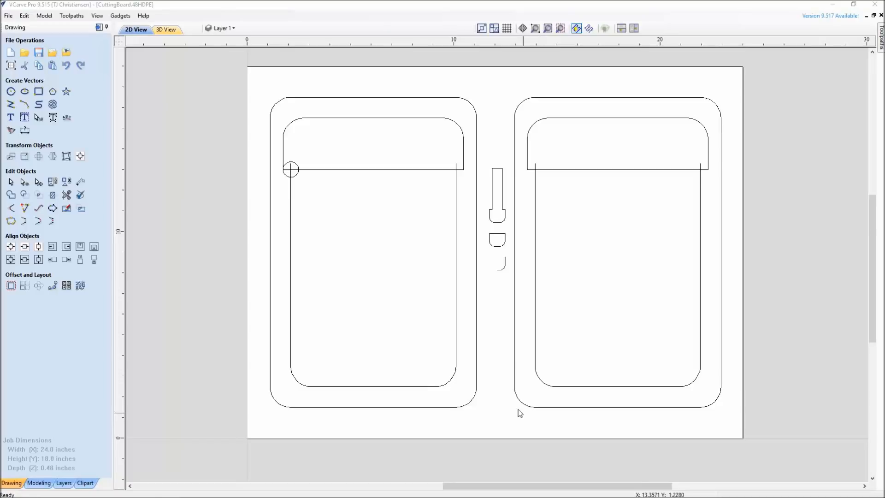
Review the job setup, including job size, Z zero and XY datum, and close it without changes.
{"action": "left_click", "coordinate": [12, 67]}
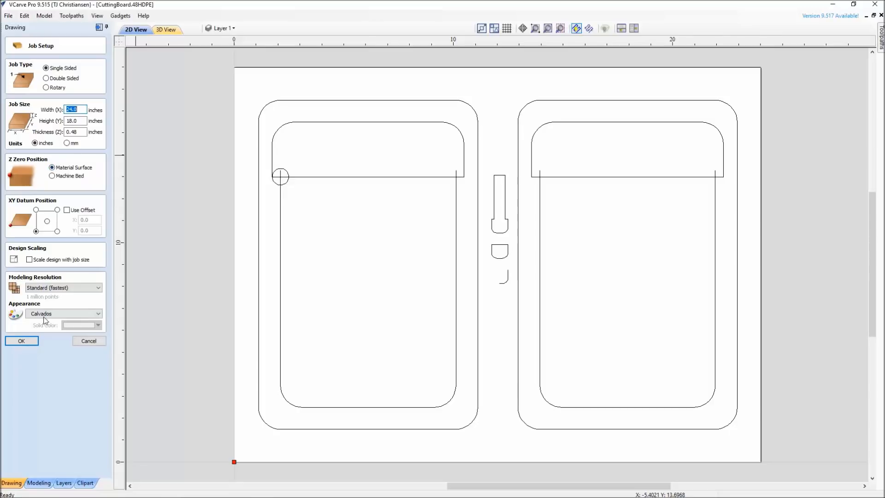
{"action": "left_click", "coordinate": [88, 341]}
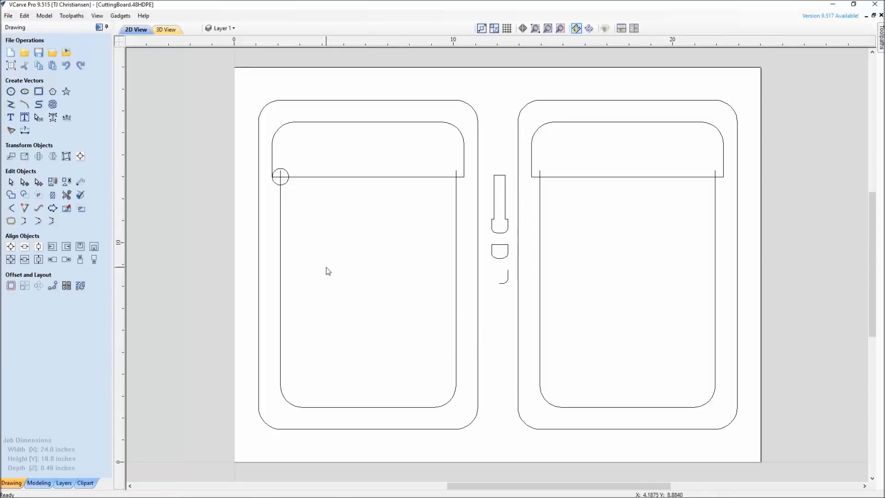
Examine the construction vectors beside the job area and select the tall outline with rounded lower corners.
{"action": "middle_click_drag", "start_coordinate": [249, 277], "coordinate": [498, 309]}
{"action": "scroll", "coordinate": [498, 309], "scroll_direction": "down", "scroll_amount": 2}
{"action": "middle_click_drag", "start_coordinate": [295, 312], "coordinate": [343, 298]}
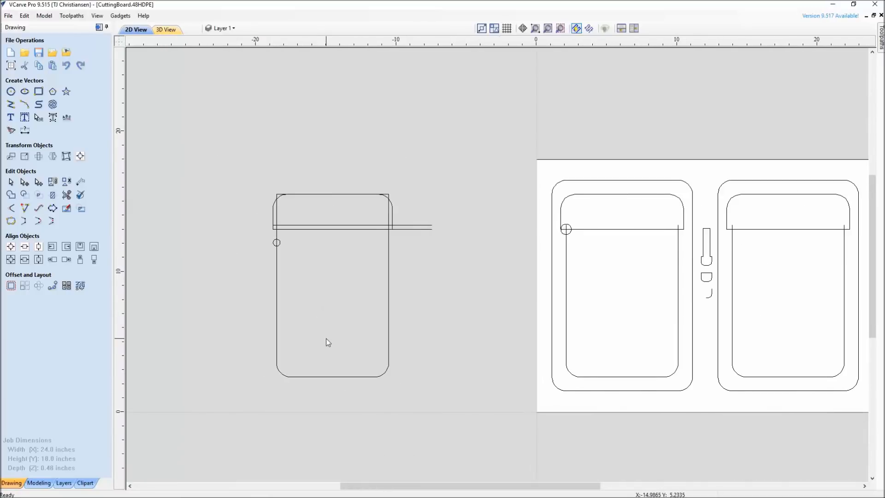
{"action": "scroll", "coordinate": [325, 339], "scroll_direction": "up", "scroll_amount": 1}
{"action": "scroll", "coordinate": [326, 339], "scroll_direction": "up", "scroll_amount": 1}
{"action": "left_click", "coordinate": [425, 139]}
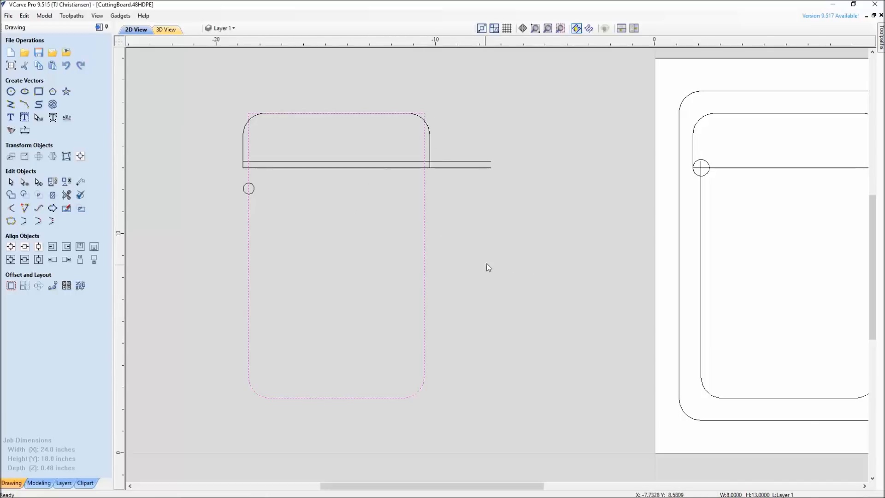
Examine the circle on the left board and the small T-shaped, D-shaped and hook profiles between the two boards.
{"action": "scroll", "coordinate": [486, 265], "scroll_direction": "down", "scroll_amount": 1}
{"action": "scroll", "coordinate": [368, 190], "scroll_direction": "up", "scroll_amount": 3}
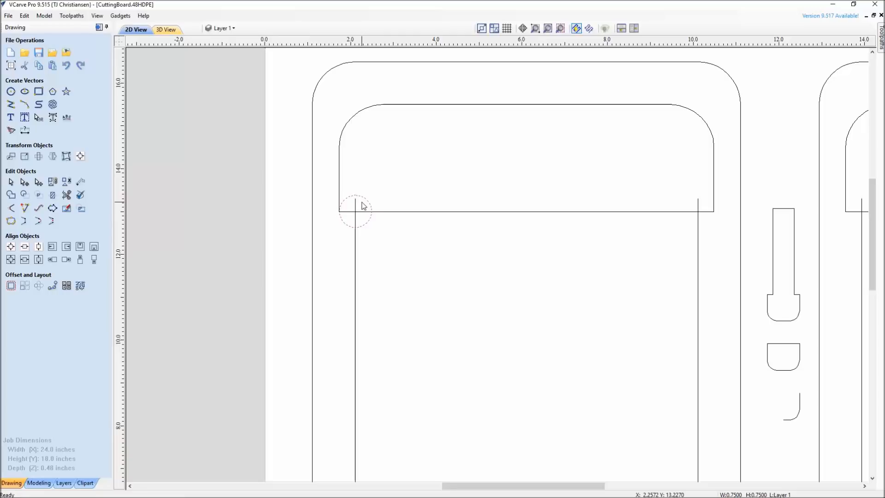
{"action": "middle_click_drag", "start_coordinate": [699, 341], "coordinate": [345, 276]}
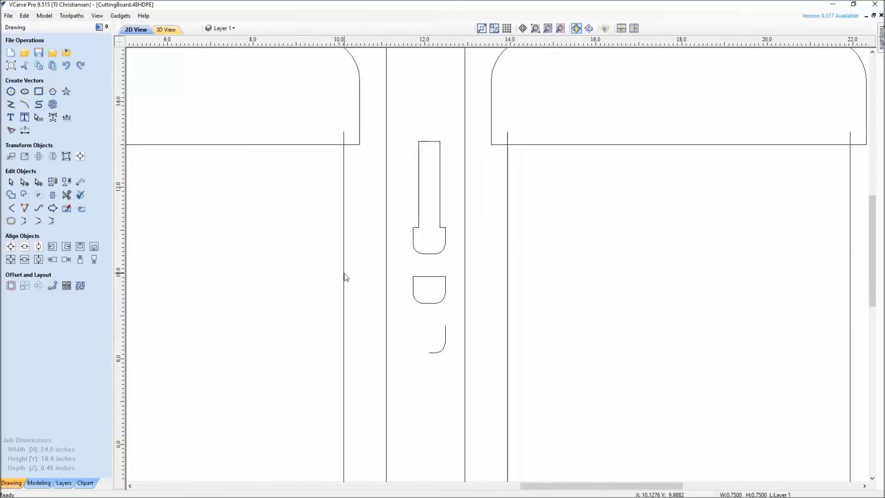
{"action": "scroll", "coordinate": [425, 278], "scroll_direction": "up", "scroll_amount": 1}
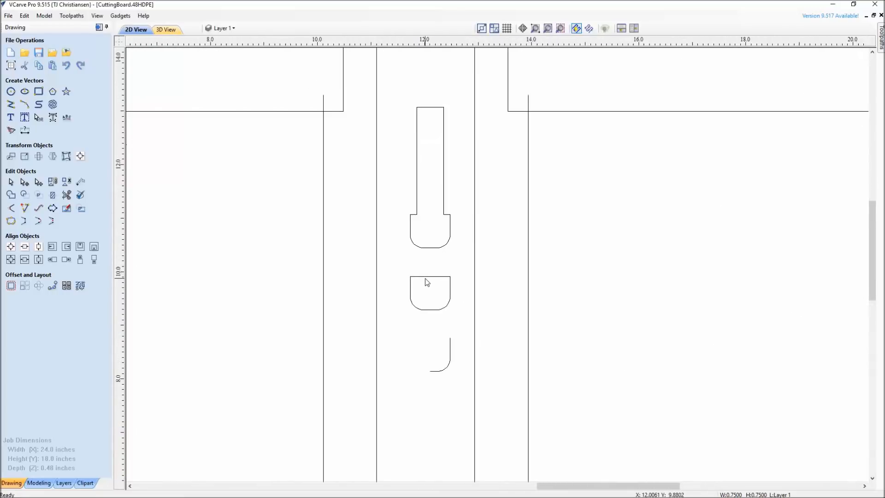
{"action": "left_click", "coordinate": [436, 249]}
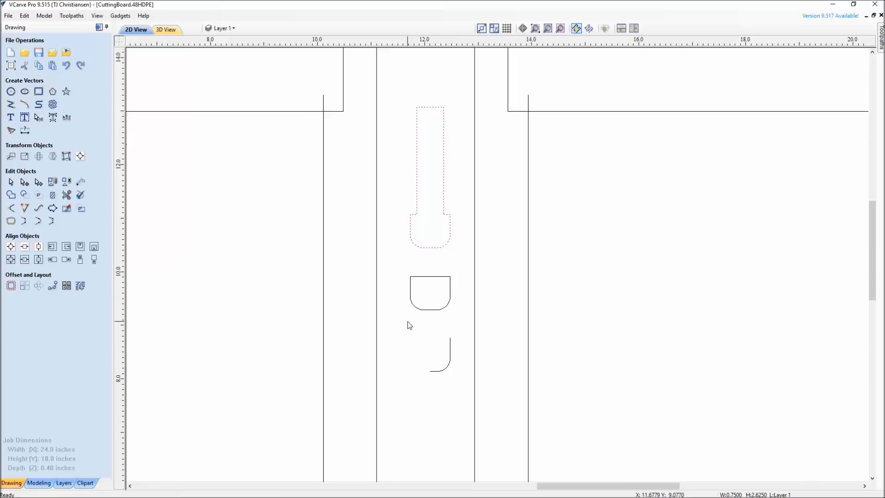
{"action": "left_click", "coordinate": [424, 302]}
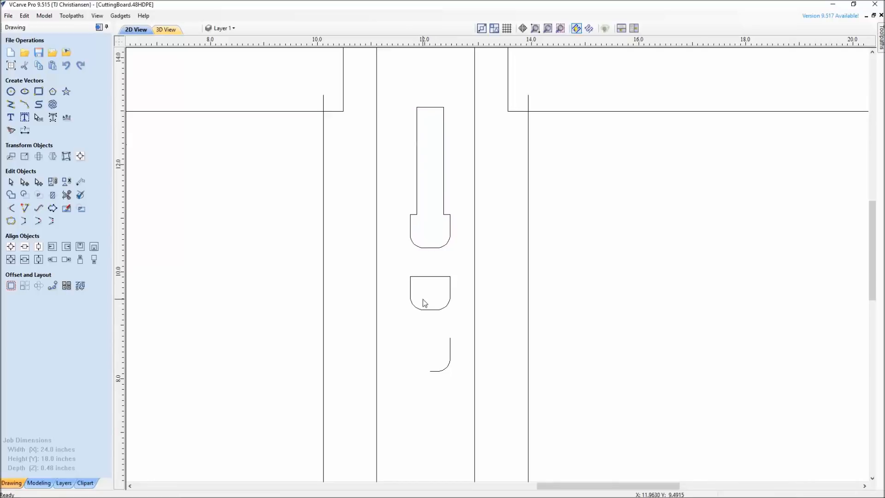
{"action": "scroll", "coordinate": [424, 303], "scroll_direction": "down", "scroll_amount": 2}
{"action": "scroll", "coordinate": [425, 303], "scroll_direction": "down", "scroll_amount": 1}
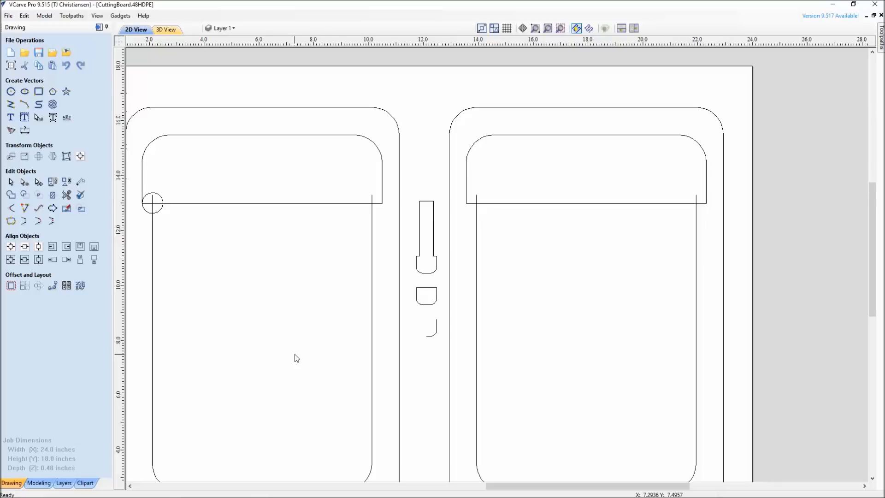
{"action": "middle_click_drag", "start_coordinate": [280, 353], "coordinate": [287, 350]}
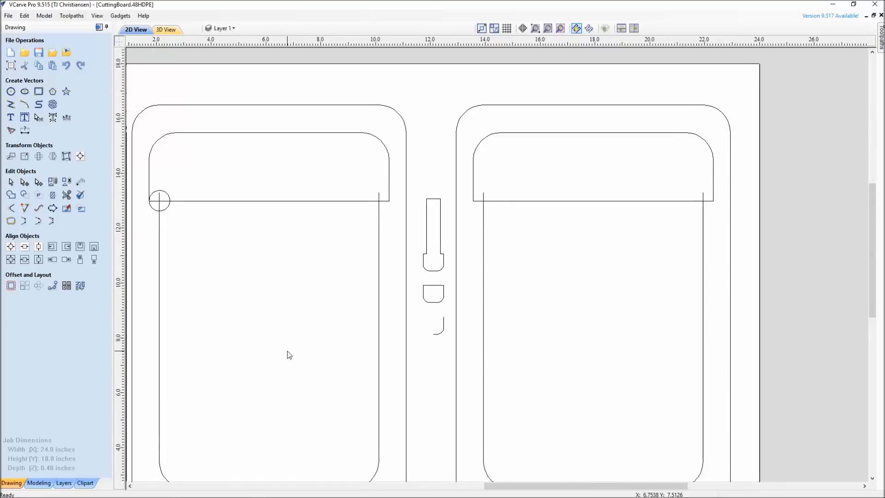
{"action": "scroll", "coordinate": [445, 331], "scroll_direction": "up", "scroll_amount": 3}
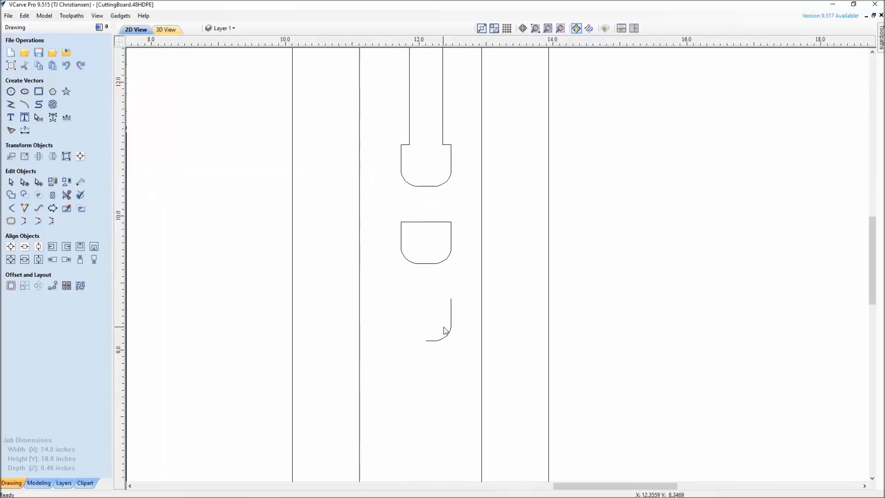
{"action": "scroll", "coordinate": [445, 330], "scroll_direction": "up", "scroll_amount": 2}
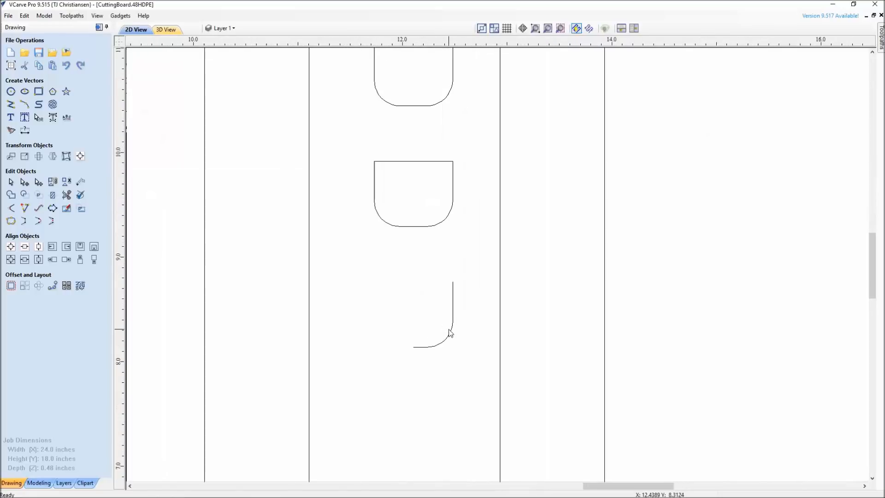
{"action": "left_click", "coordinate": [143, 16]}
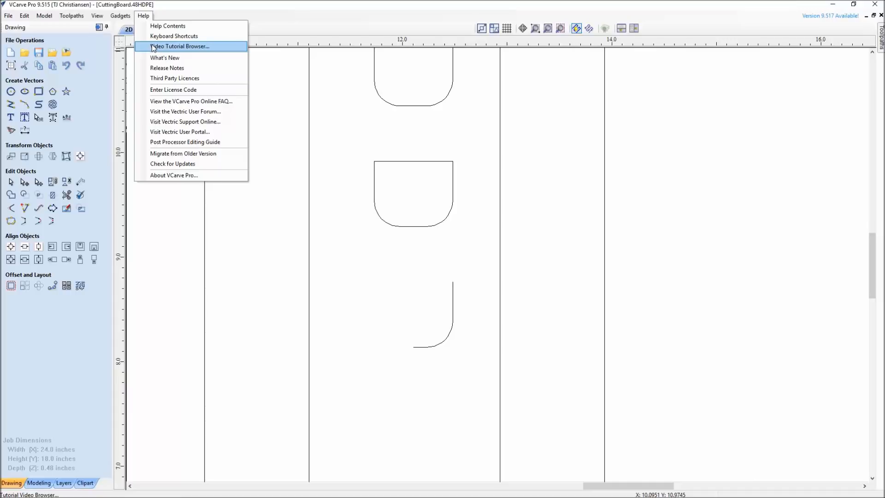
{"action": "left_click", "coordinate": [146, 17]}
{"action": "middle_click_drag", "start_coordinate": [417, 341], "coordinate": [442, 335]}
{"action": "scroll", "coordinate": [443, 338], "scroll_direction": "down", "scroll_amount": 5}
{"action": "scroll", "coordinate": [408, 324], "scroll_direction": "up", "scroll_amount": 1}
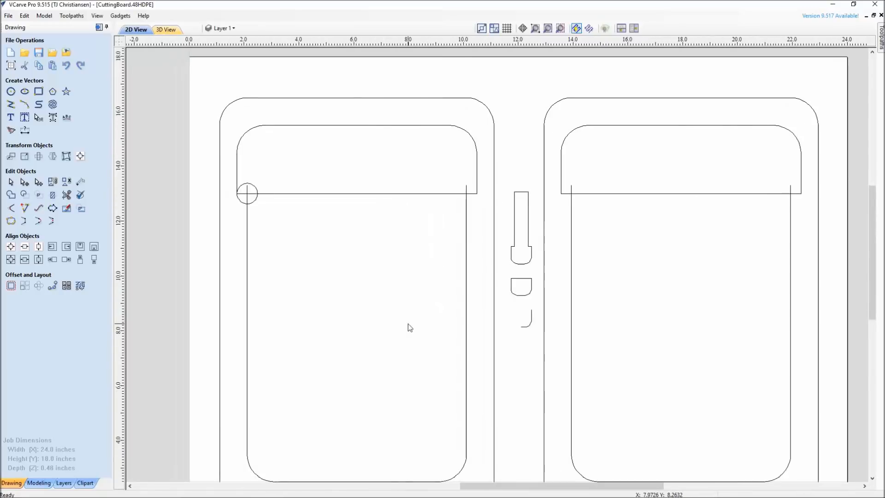
Examine the left board's circle and round-cornered pocket outline, and the tall outline in the construction drawing beside the job.
{"action": "left_click", "coordinate": [257, 200]}
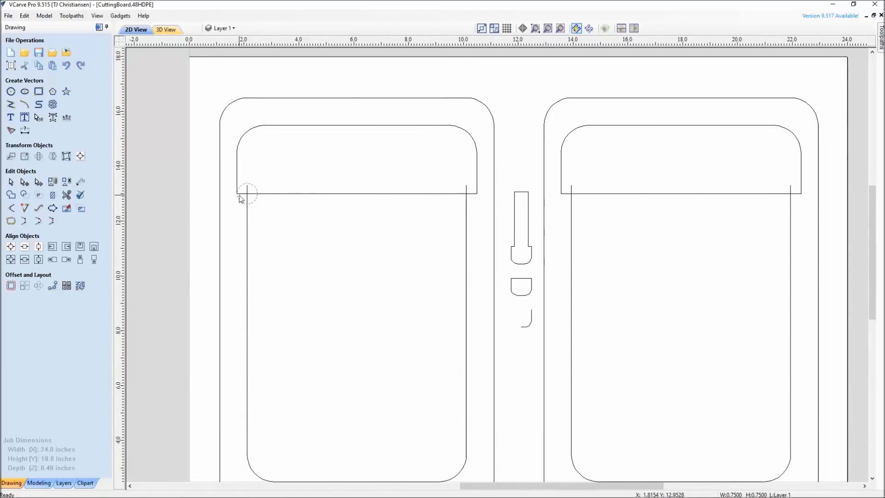
{"action": "scroll", "coordinate": [240, 195], "scroll_direction": "up", "scroll_amount": 2}
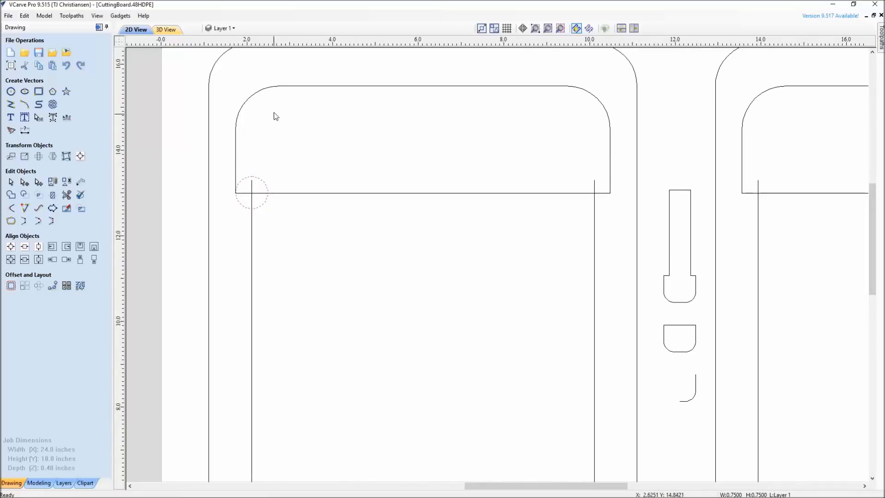
{"action": "left_click", "coordinate": [303, 87]}
{"action": "scroll", "coordinate": [420, 302], "scroll_direction": "down", "scroll_amount": 4}
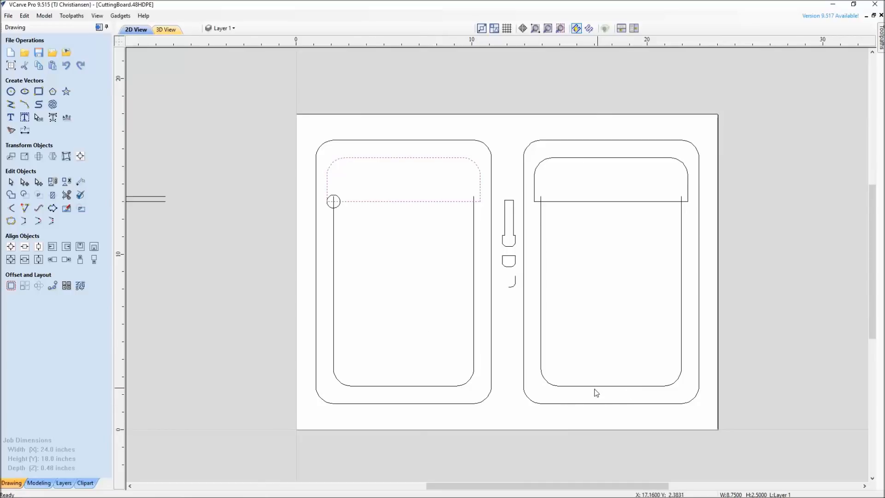
{"action": "scroll", "coordinate": [501, 395], "scroll_direction": "up", "scroll_amount": 1}
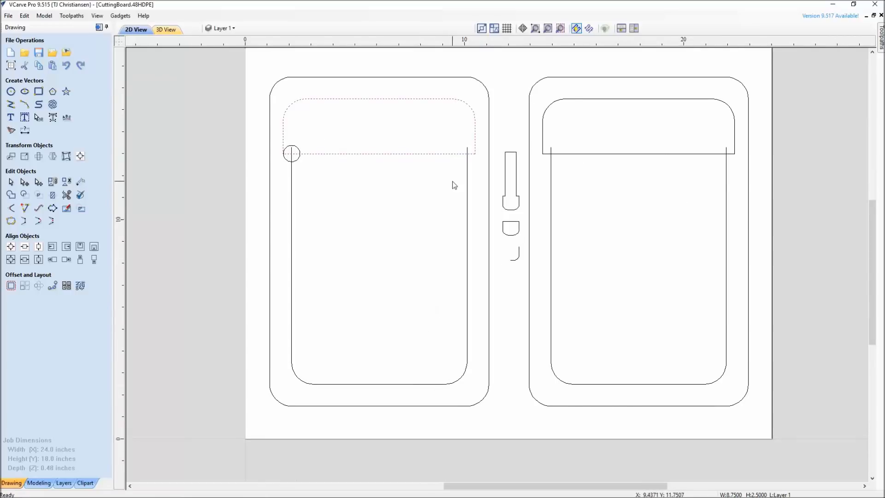
{"action": "middle_click_drag", "start_coordinate": [328, 353], "coordinate": [535, 364]}
{"action": "scroll", "coordinate": [536, 364], "scroll_direction": "down", "scroll_amount": 2}
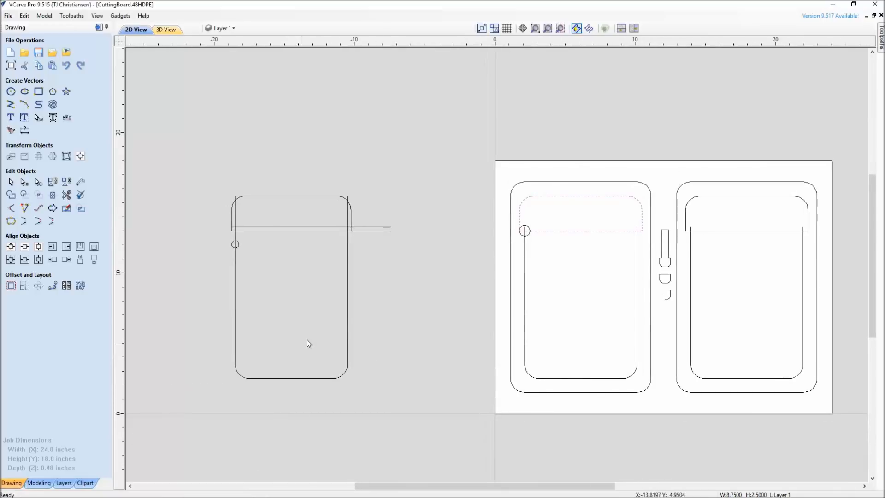
{"action": "left_click", "coordinate": [348, 312]}
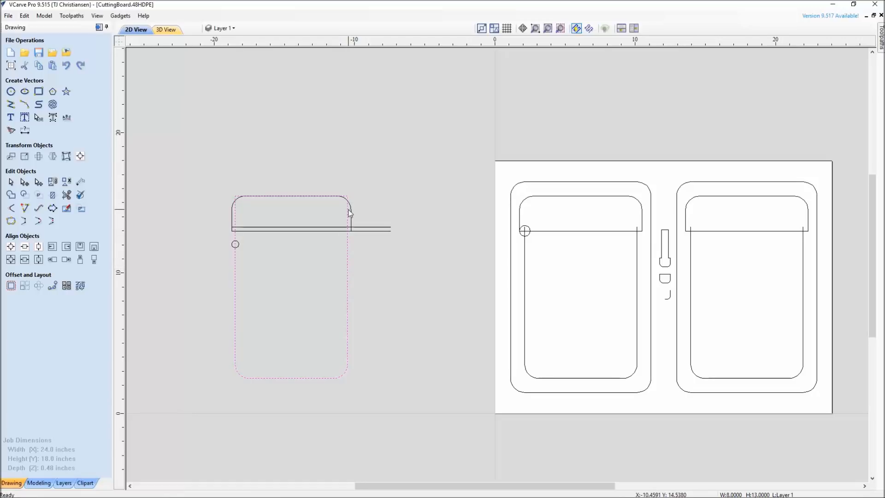
Open the left half of the left board's groove line for node editing and cut the vector at its lower end node.
{"action": "middle_click_drag", "start_coordinate": [559, 368], "coordinate": [417, 357]}
{"action": "left_click", "coordinate": [445, 367]}
{"action": "scroll", "coordinate": [434, 372], "scroll_direction": "up", "scroll_amount": 2}
{"action": "left_click", "coordinate": [411, 361]}
{"action": "left_click", "coordinate": [439, 363]}
{"action": "left_click", "coordinate": [419, 361]}
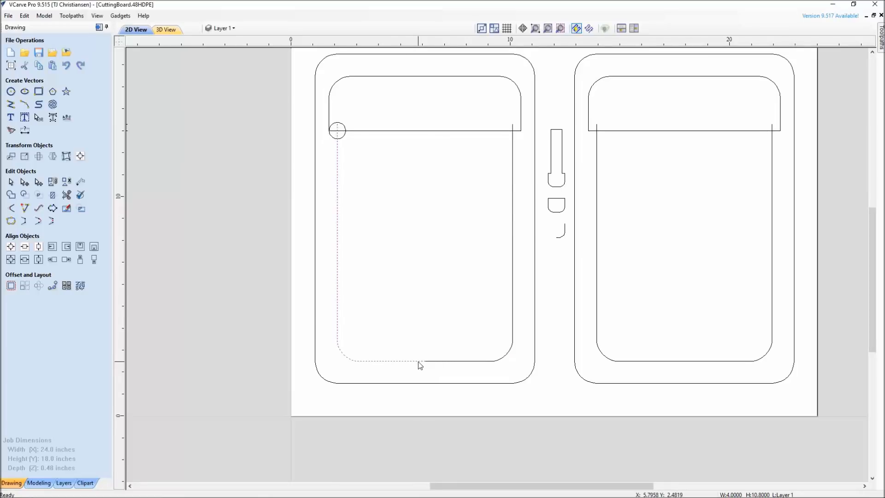
{"action": "double_click", "coordinate": [419, 361]}
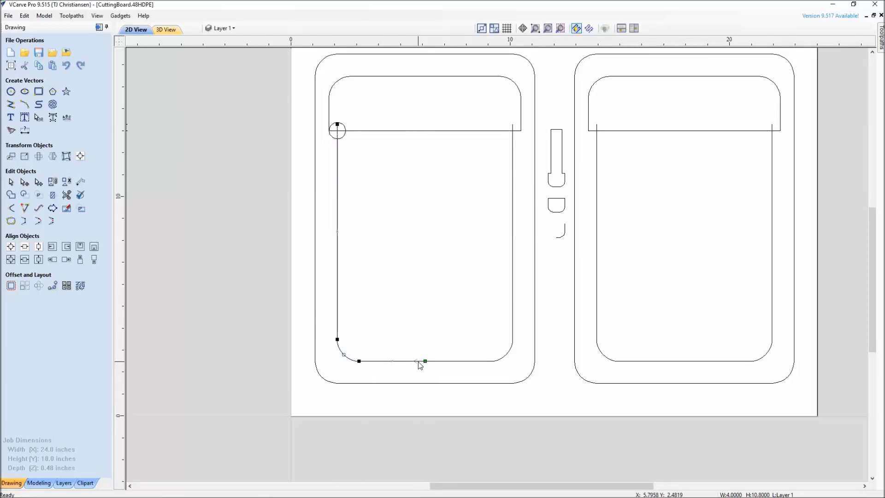
{"action": "right_click", "coordinate": [426, 361]}
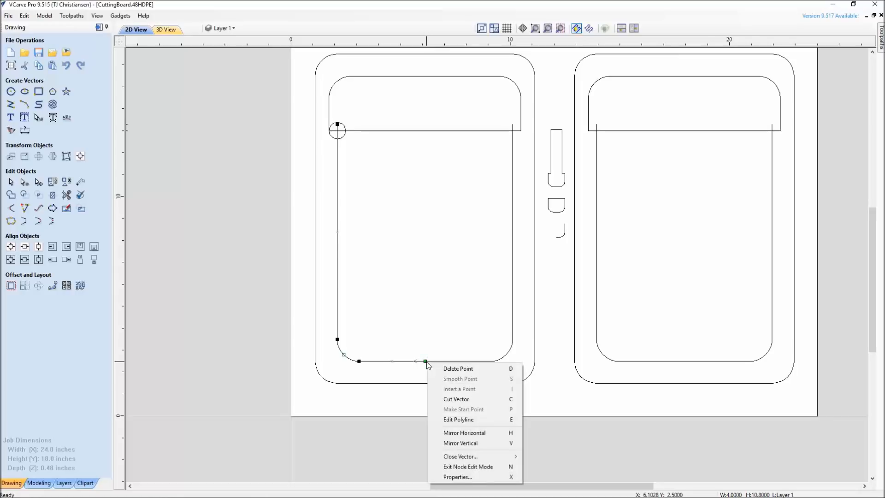
{"action": "left_click", "coordinate": [443, 399]}
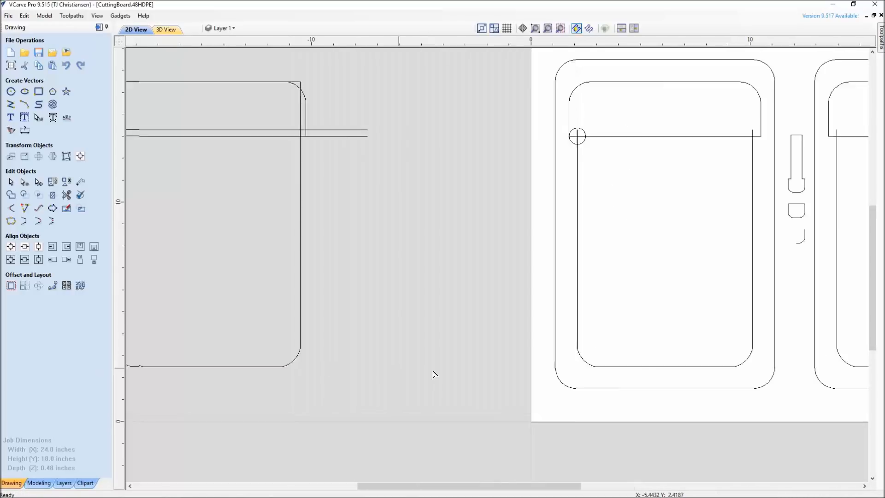
Split the tall construction outline into two halves by cutting the vector at the middle of its bottom and top edges.
{"action": "left_click", "coordinate": [278, 372]}
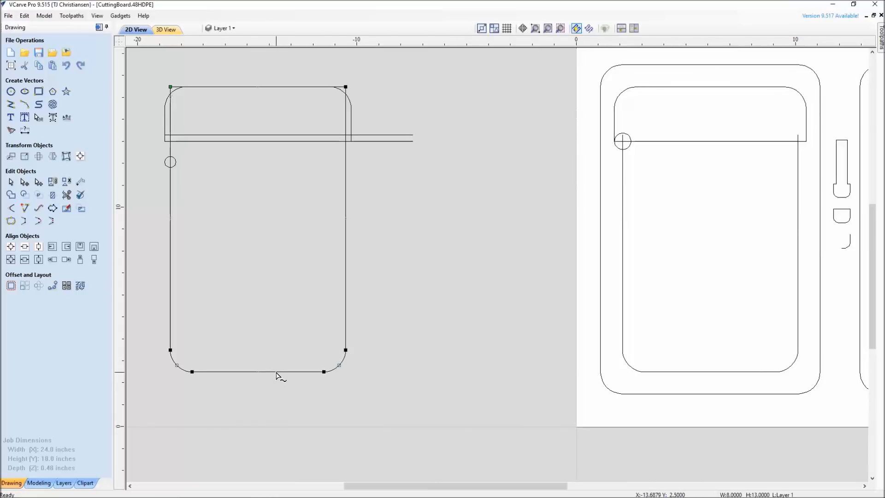
{"action": "right_click", "coordinate": [258, 371]}
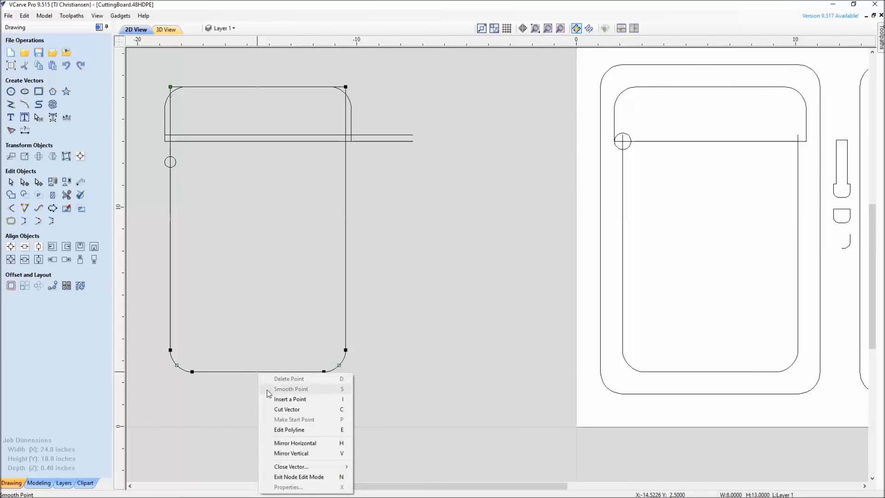
{"action": "left_click", "coordinate": [276, 409]}
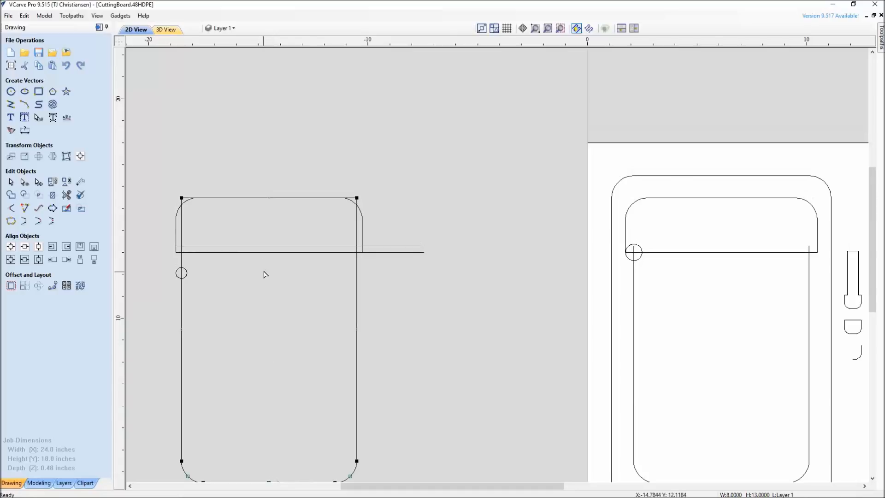
{"action": "right_click", "coordinate": [269, 199]}
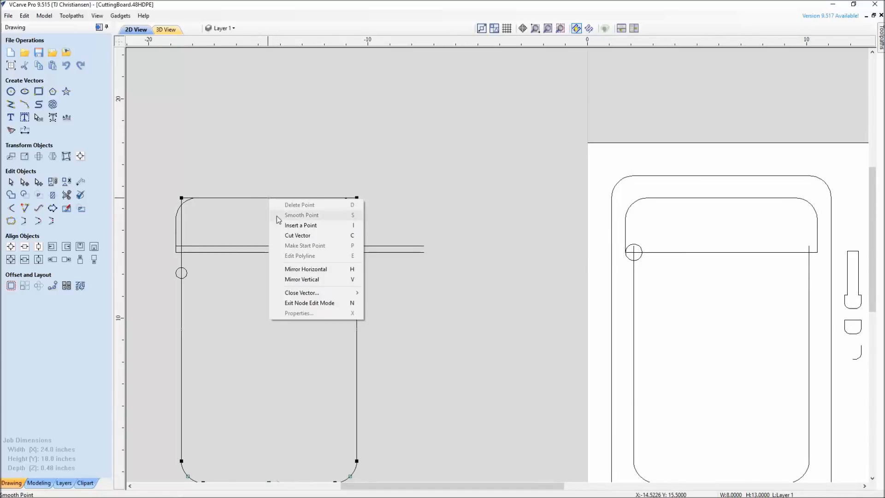
{"action": "left_click", "coordinate": [284, 235]}
{"action": "middle_click_drag", "start_coordinate": [302, 431], "coordinate": [336, 355]}
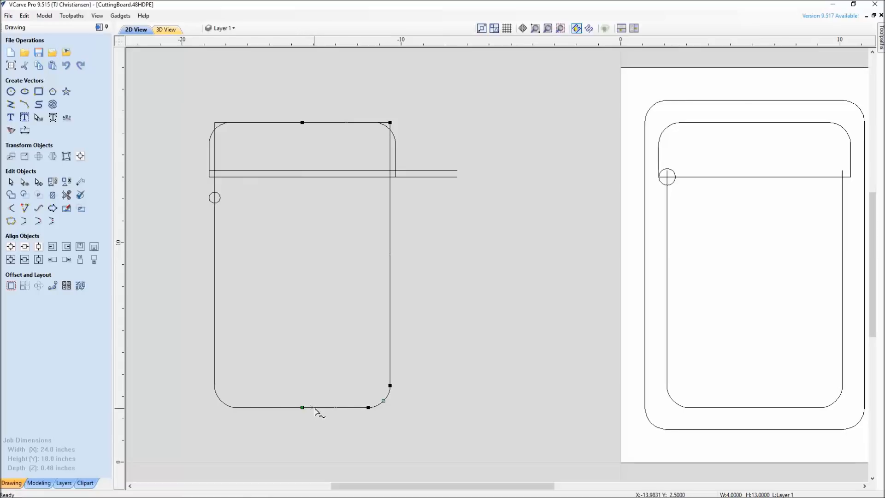
Make the top middle node the start point of the left half of the split construction outline.
{"action": "left_click", "coordinate": [270, 408]}
{"action": "right_click", "coordinate": [301, 122]}
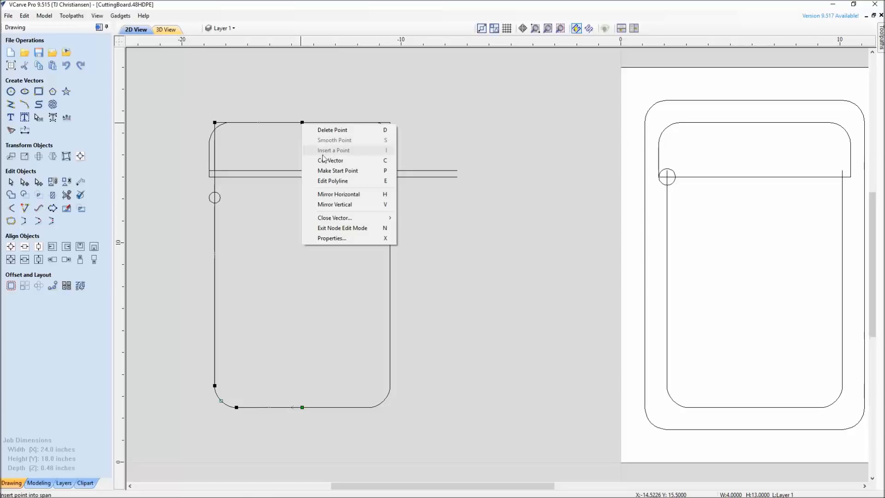
{"action": "left_click", "coordinate": [323, 171]}
Inspect the start nodes of both groove halves on the left board and the right half on the right board in node editing mode.
{"action": "scroll", "coordinate": [295, 272], "scroll_direction": "down", "scroll_amount": 2}
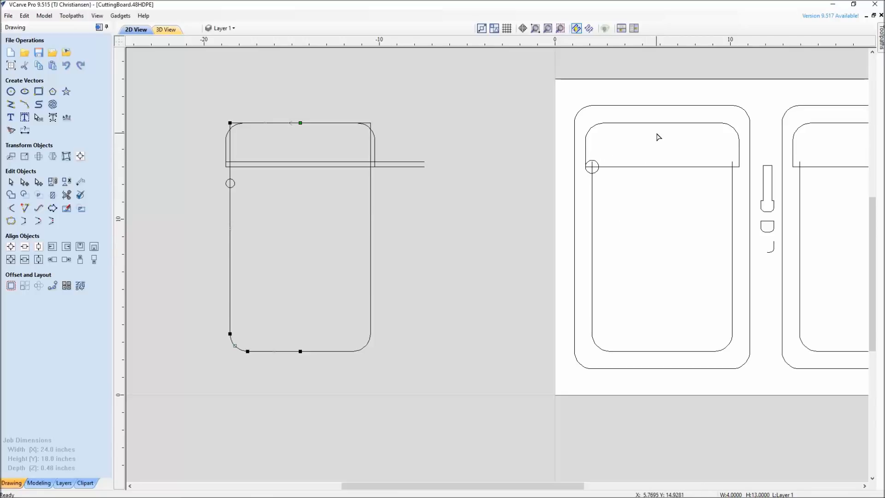
{"action": "mouse_move", "coordinate": [670, 358]}
{"action": "middle_mouse_down"}
{"action": "mouse_move", "coordinate": [560, 345]}
{"action": "mouse_move", "coordinate": [387, 408]}
{"action": "mouse_move", "coordinate": [399, 384]}
{"action": "mouse_move", "coordinate": [386, 369]}
{"action": "middle_mouse_up"}
{"action": "left_click", "coordinate": [99, 27]}
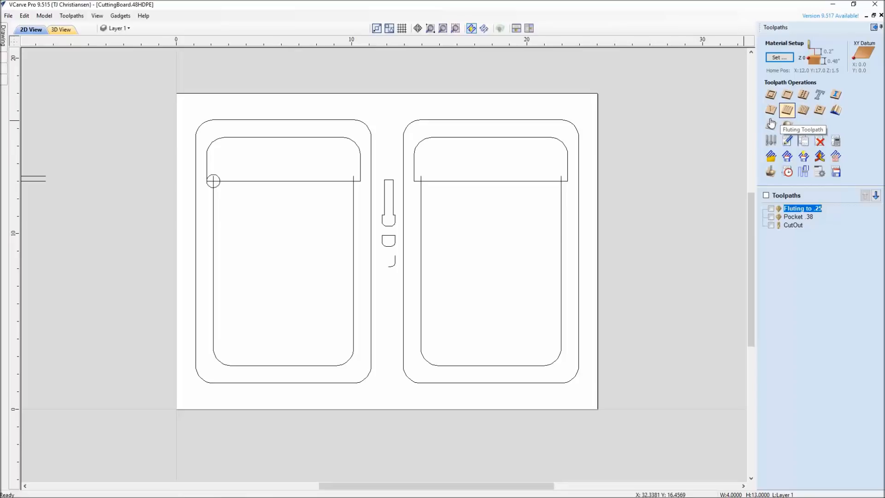
{"action": "left_click", "coordinate": [347, 362]}
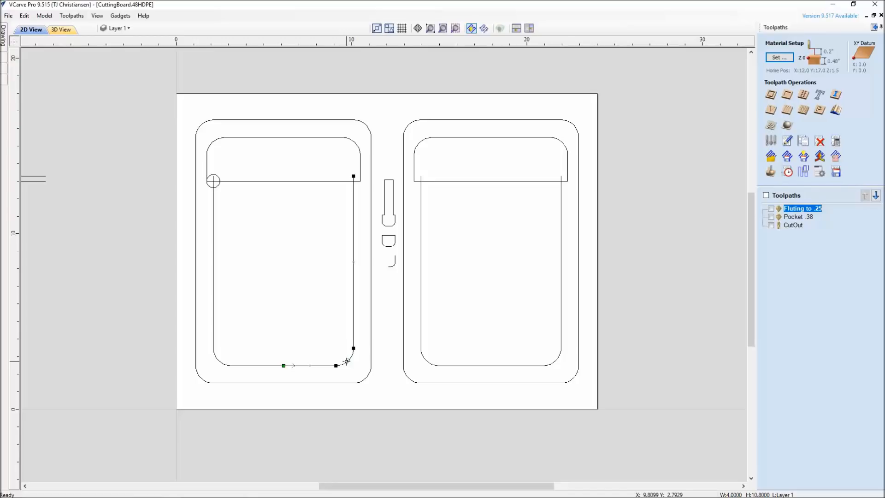
{"action": "mouse_move", "coordinate": [6, 31]}
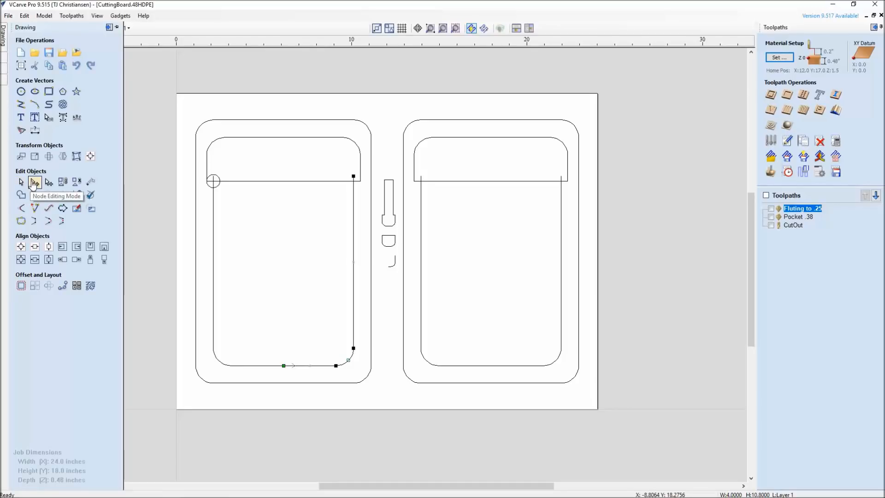
{"action": "left_click", "coordinate": [249, 289]}
{"action": "left_click", "coordinate": [299, 367]}
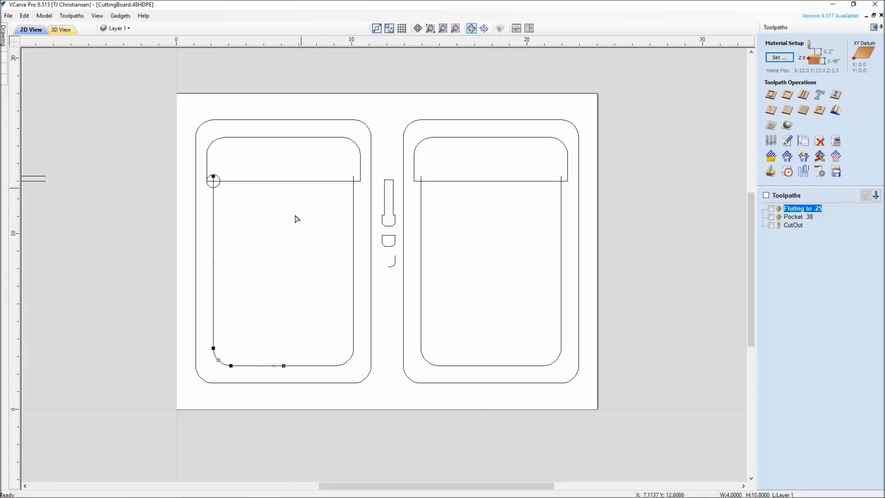
{"action": "left_click", "coordinate": [483, 367]}
{"action": "left_click", "coordinate": [507, 366]}
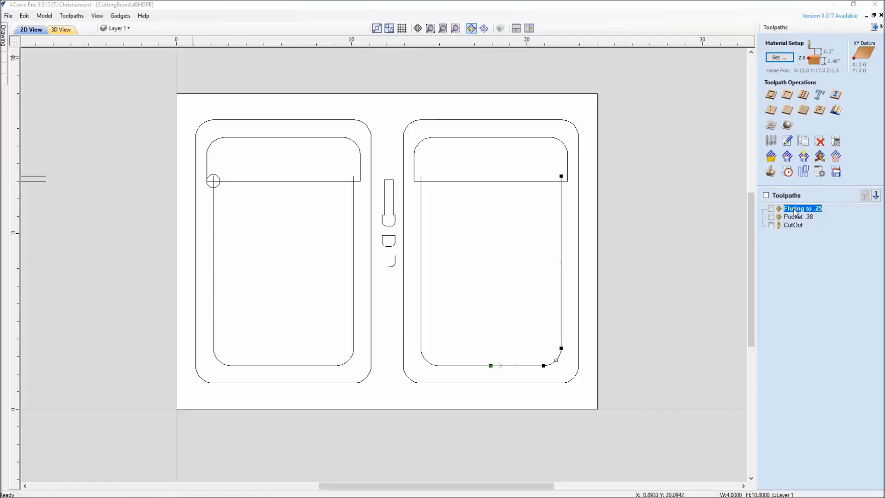
Open the Fluting to .25 toolpath and examine its settings and where the groove vectors overlap the right board's pocket edge.
{"action": "double_click", "coordinate": [794, 212]}
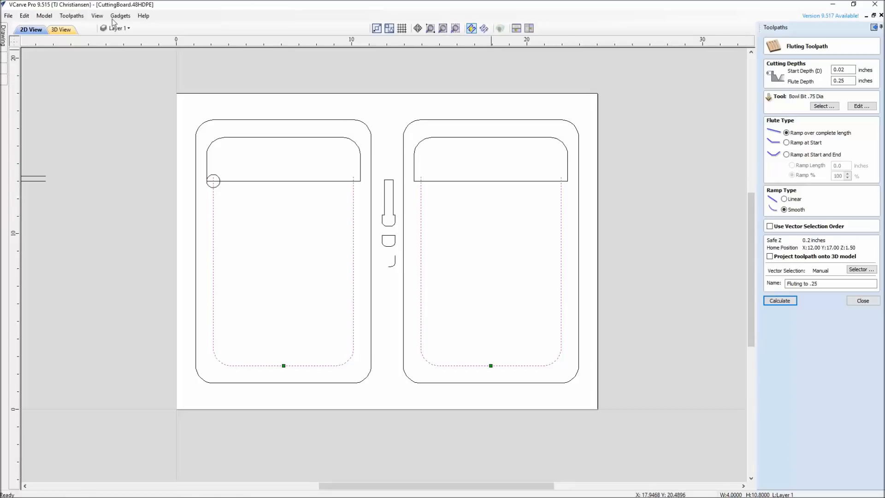
{"action": "left_click", "coordinate": [143, 16]}
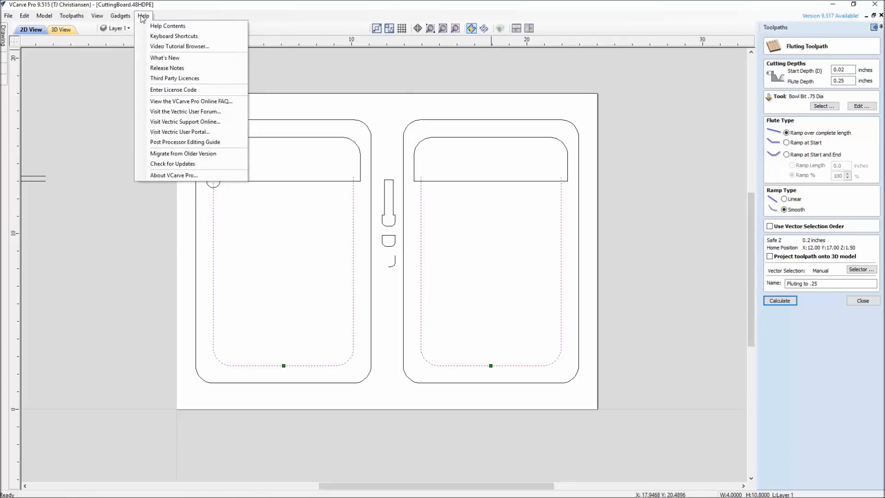
{"action": "left_click", "coordinate": [144, 17]}
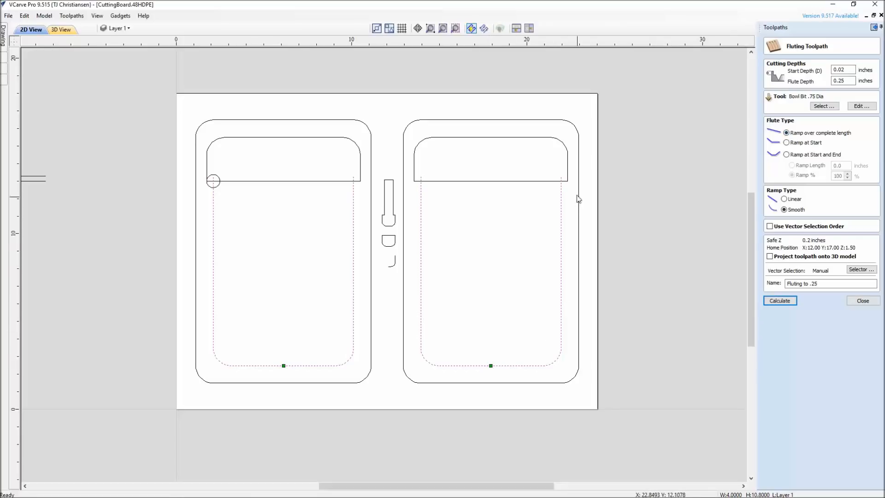
{"action": "scroll", "coordinate": [570, 181], "scroll_direction": "up", "scroll_amount": 6}
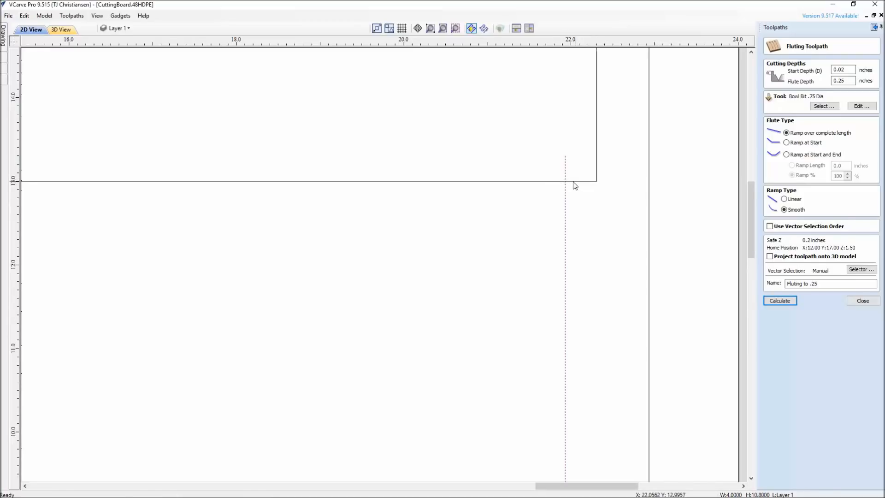
{"action": "scroll", "coordinate": [574, 185], "scroll_direction": "down", "scroll_amount": 5}
{"action": "scroll", "coordinate": [539, 192], "scroll_direction": "up", "scroll_amount": 2}
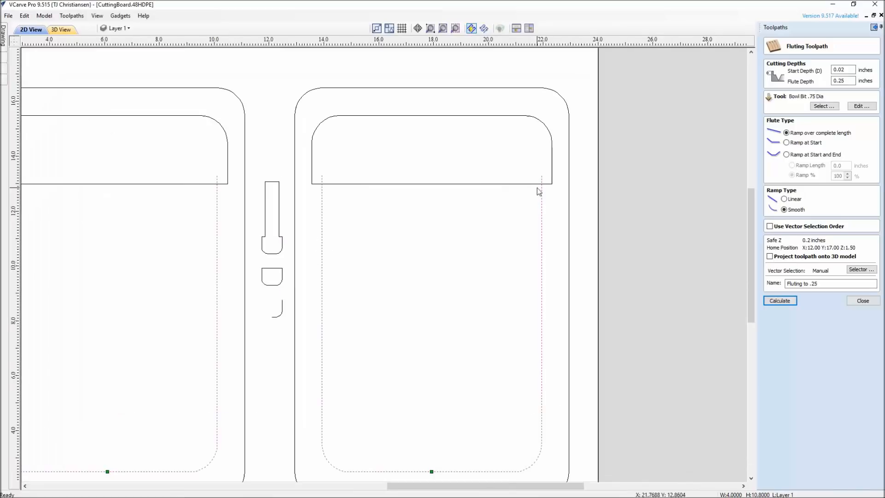
{"action": "scroll", "coordinate": [538, 188], "scroll_direction": "up", "scroll_amount": 3}
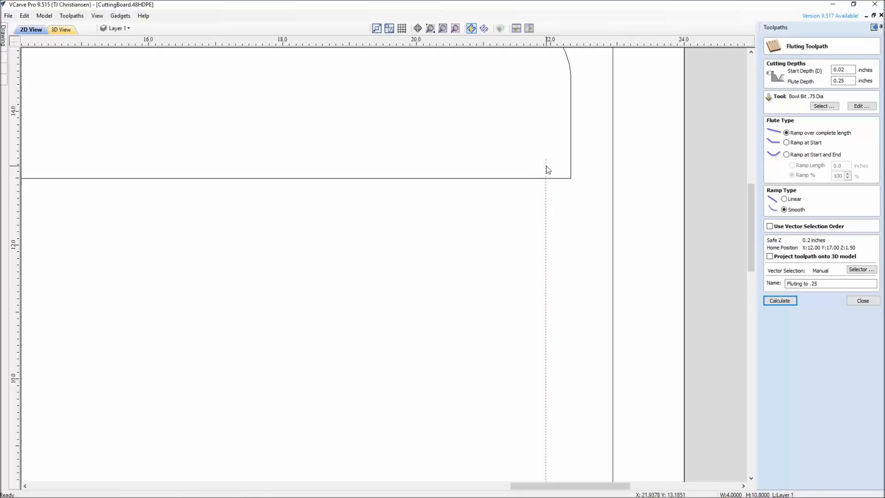
{"action": "scroll", "coordinate": [718, 280], "scroll_direction": "down", "scroll_amount": 2}
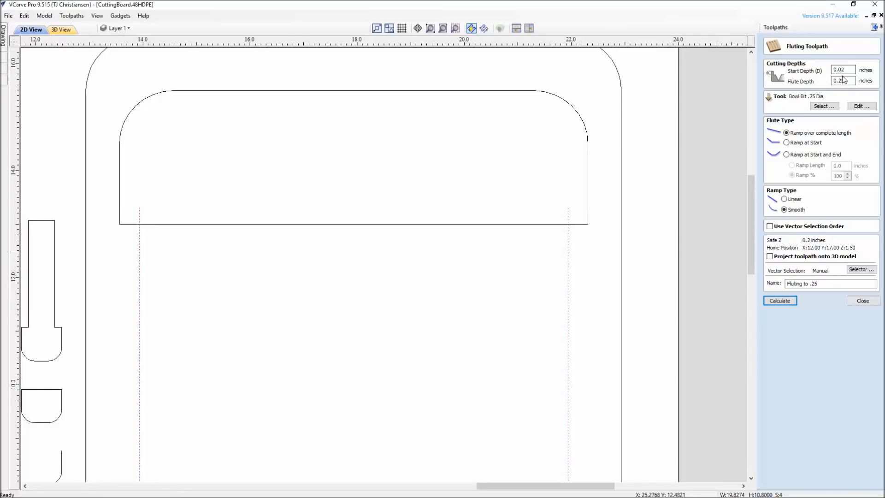
{"action": "left_click", "coordinate": [854, 299]}
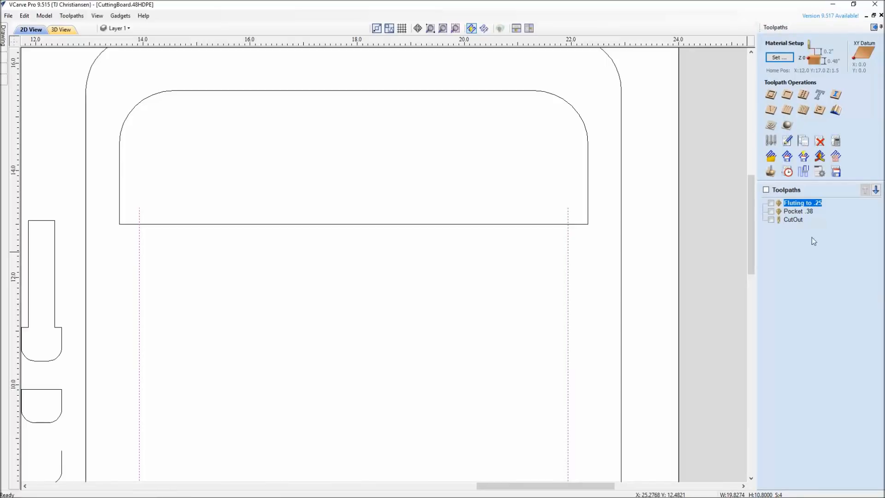
Open the Pocket .38 toolpath and review its settings and the pocket outlines assigned to it.
{"action": "double_click", "coordinate": [788, 213]}
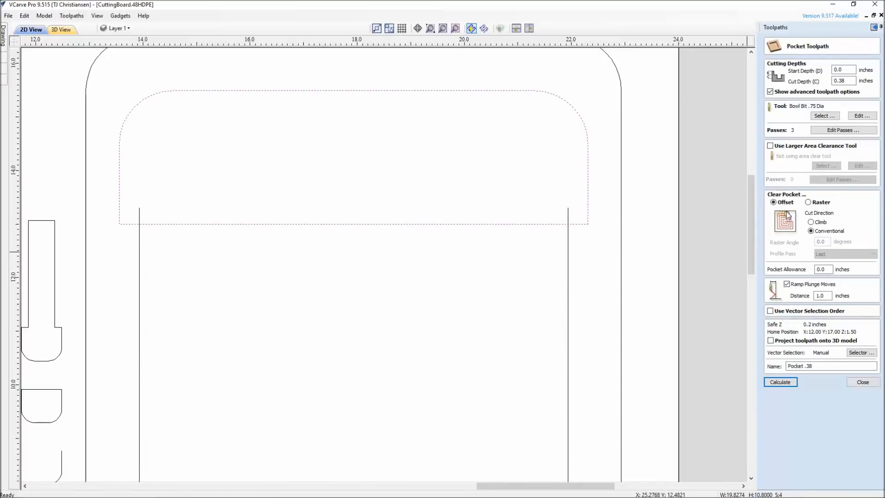
{"action": "scroll", "coordinate": [547, 224], "scroll_direction": "down", "scroll_amount": 3}
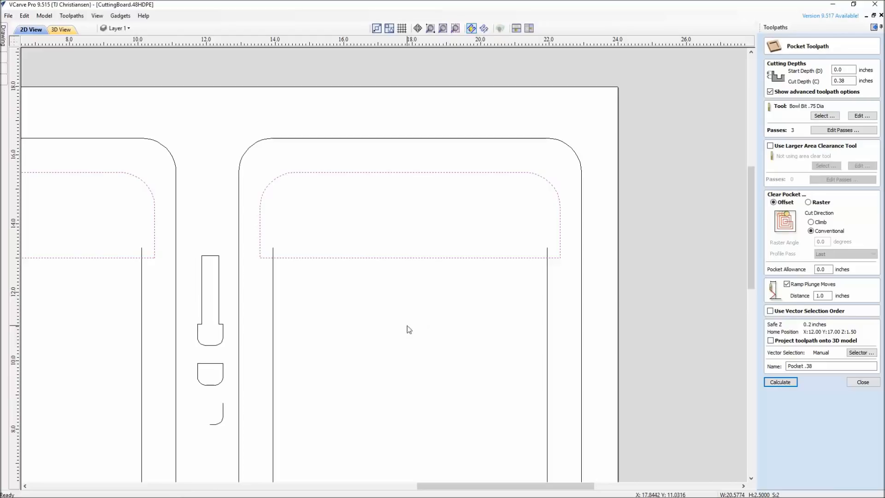
{"action": "left_click", "coordinate": [60, 29]}
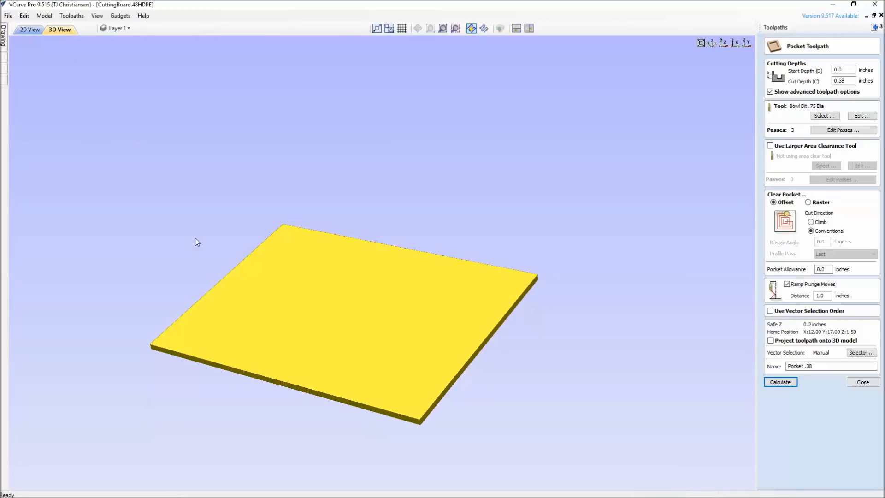
{"action": "left_click", "coordinate": [867, 382]}
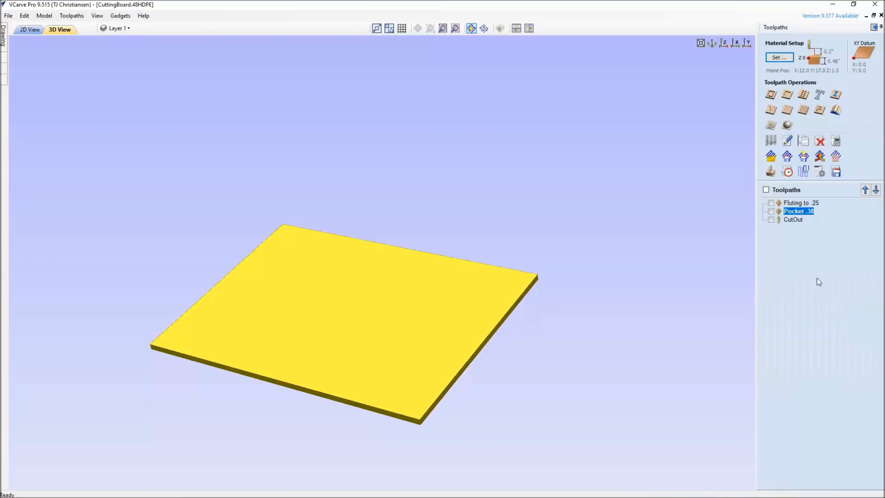
Preview all toolpaths in 3D and examine the transition between the grooves and the pockets up close.
{"action": "left_click", "coordinate": [772, 173]}
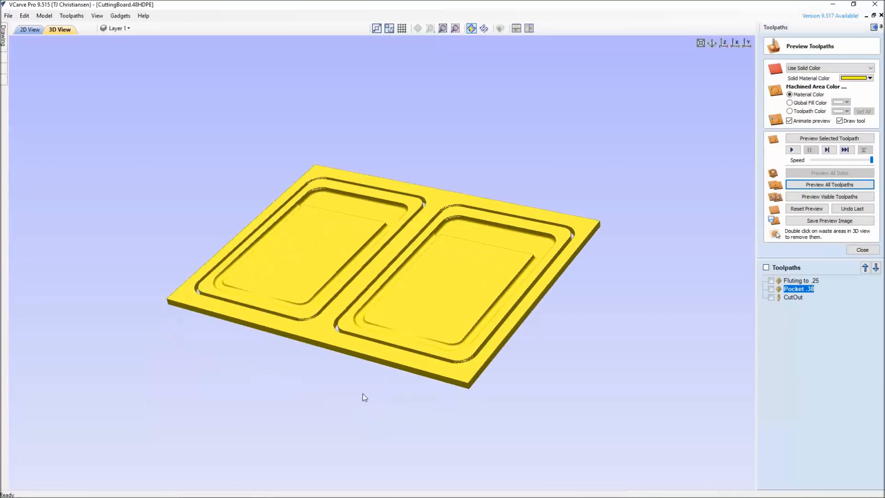
{"action": "left_click_drag", "start_coordinate": [363, 393], "coordinate": [140, 260]}
{"action": "left_click_drag", "start_coordinate": [541, 280], "coordinate": [406, 321]}
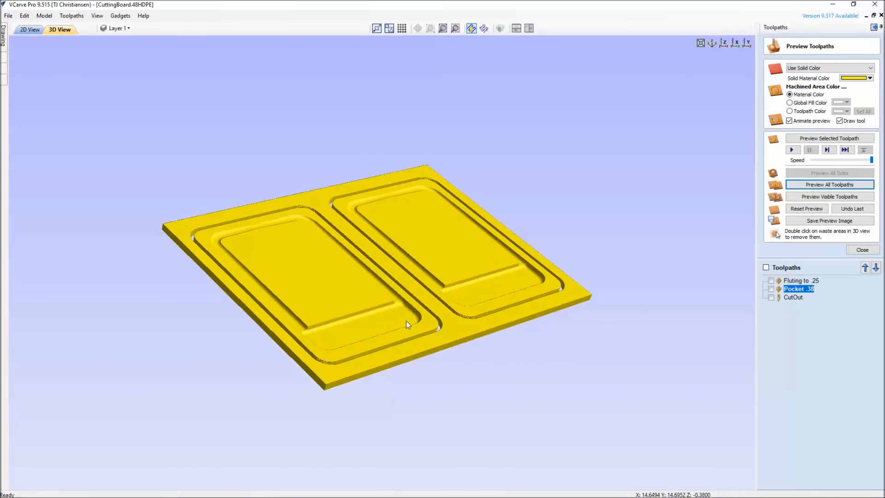
{"action": "scroll", "coordinate": [406, 321], "scroll_direction": "up", "scroll_amount": 10}
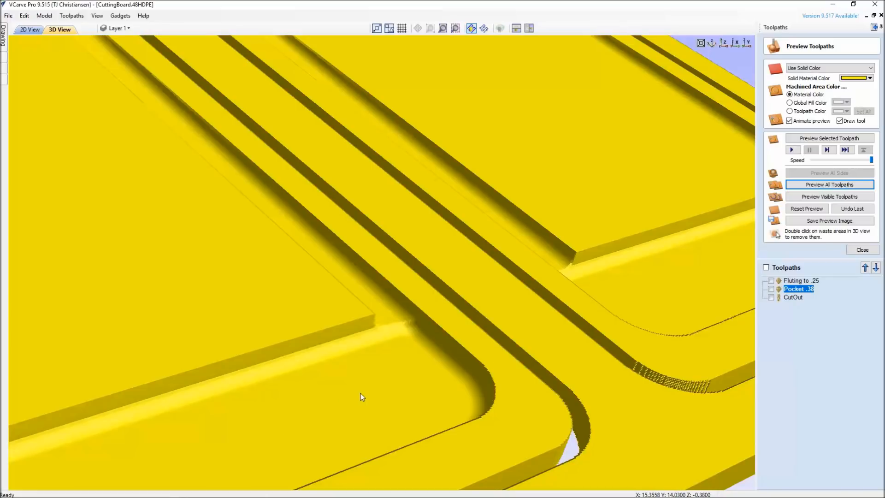
{"action": "scroll", "coordinate": [397, 374], "scroll_direction": "down", "scroll_amount": 6}
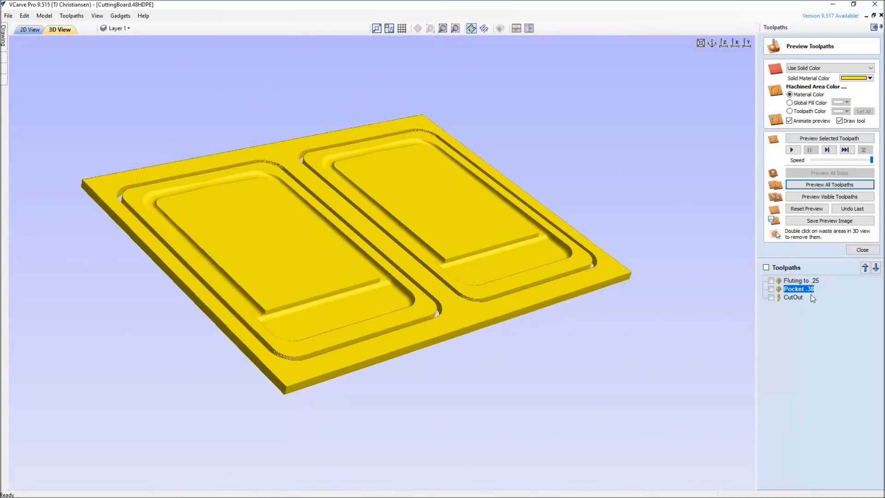
Review the Bowl Bit .75 Dia tool parameters used by the Pocket .38 toolpath, leaving them as they are.
{"action": "double_click", "coordinate": [806, 288]}
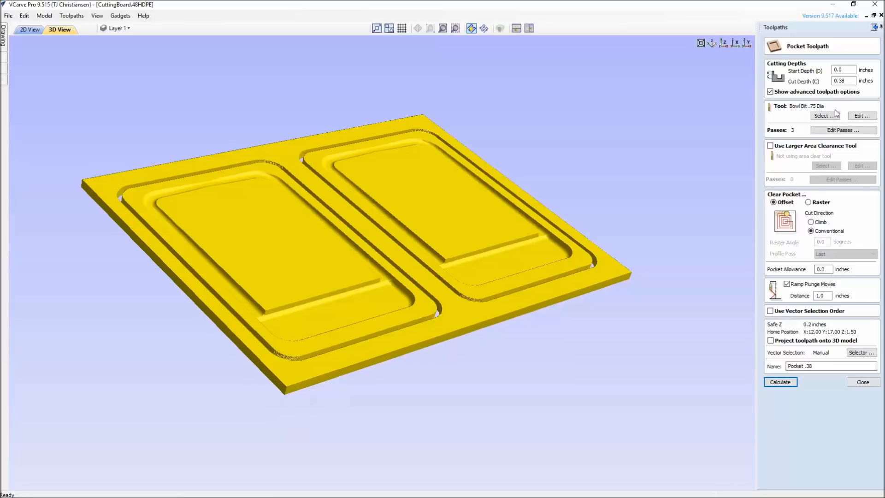
{"action": "left_click", "coordinate": [870, 116]}
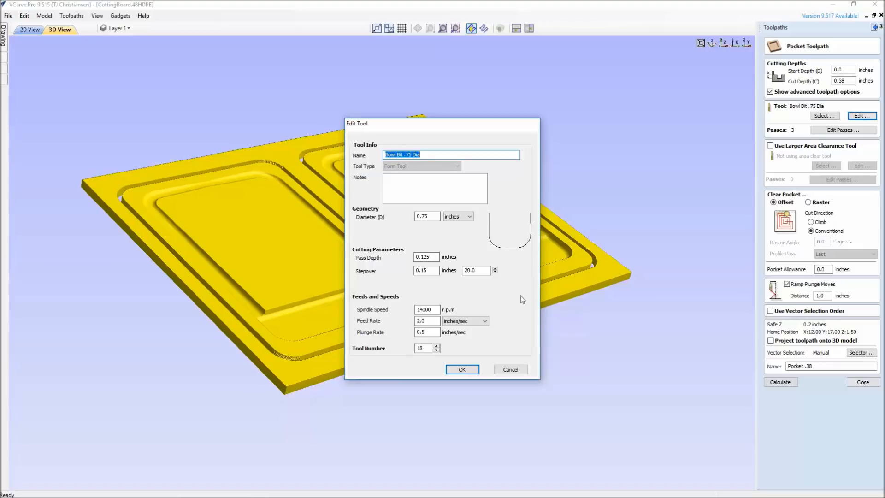
{"action": "left_click", "coordinate": [458, 369]}
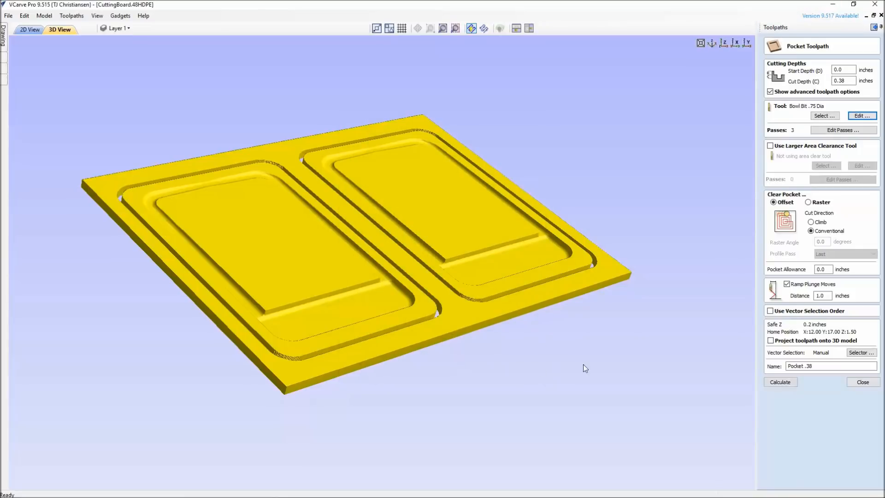
{"action": "left_click", "coordinate": [863, 382]}
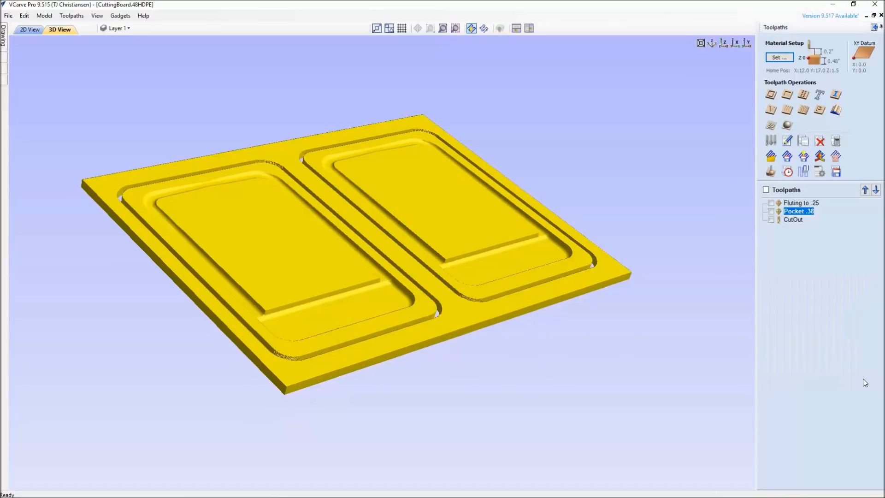
Reopen the toolpath preview, try to reset it, and examine both machined boards from above.
{"action": "left_click", "coordinate": [770, 171]}
{"action": "left_click_drag", "start_coordinate": [336, 302], "coordinate": [482, 238]}
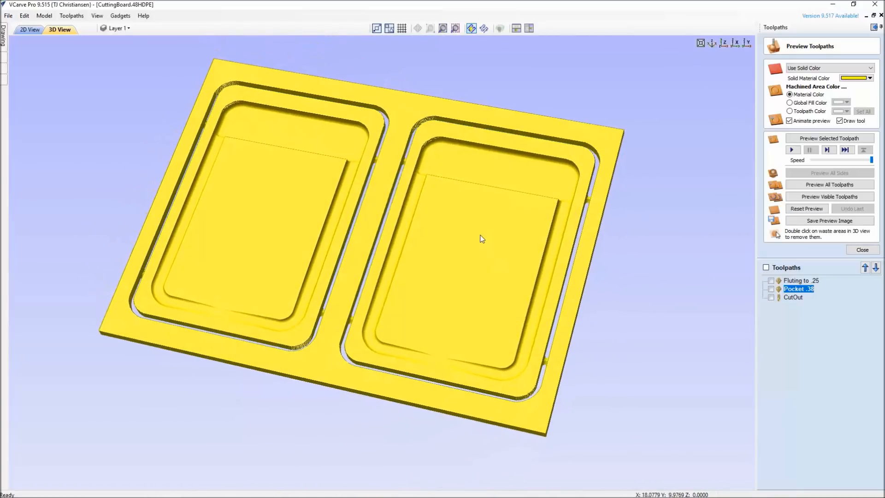
{"action": "left_click", "coordinate": [822, 210]}
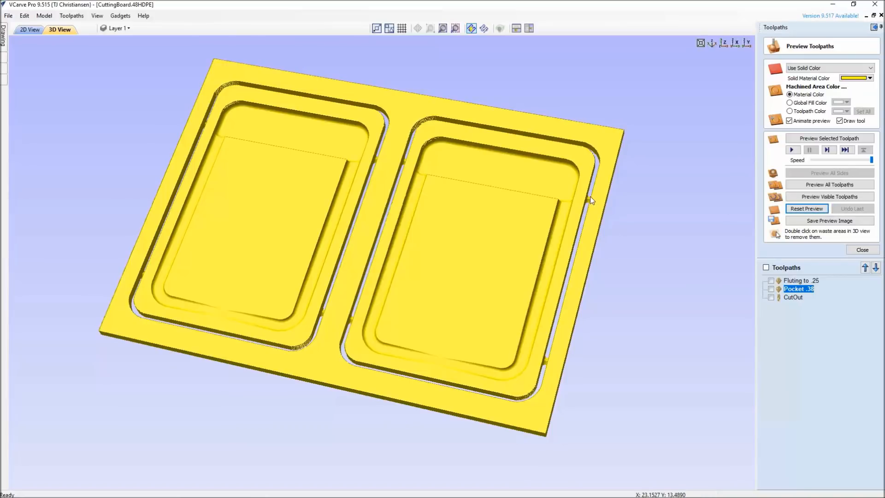
{"action": "left_click_drag", "start_coordinate": [431, 390], "coordinate": [365, 382]}
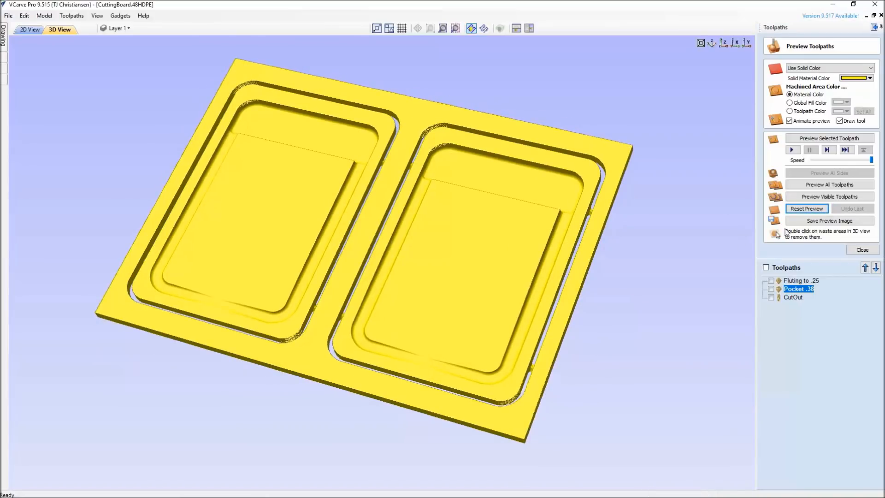
Show the path lines of all toolpaths over the preview and examine them around the grooves, pockets and cutouts.
{"action": "left_click", "coordinate": [766, 267]}
{"action": "left_click_drag", "start_coordinate": [322, 285], "coordinate": [381, 314]}
{"action": "scroll", "coordinate": [309, 342], "scroll_direction": "up", "scroll_amount": 5}
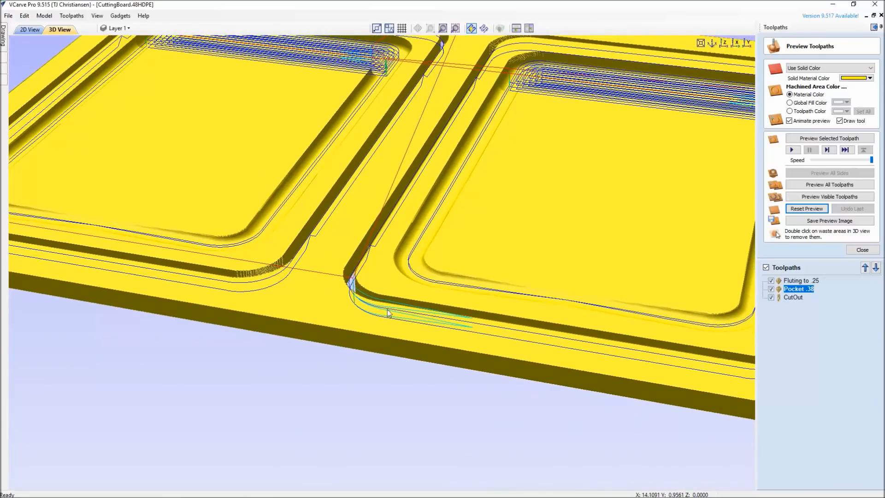
{"action": "left_click_drag", "start_coordinate": [415, 297], "coordinate": [13, 328]}
{"action": "left_click_drag", "start_coordinate": [490, 168], "coordinate": [567, 234]}
{"action": "middle_click_drag", "start_coordinate": [523, 290], "coordinate": [463, 364]}
{"action": "middle_click_drag", "start_coordinate": [478, 223], "coordinate": [493, 307]}
{"action": "mouse_move", "coordinate": [493, 307]}
{"action": "left_mouse_down"}
{"action": "mouse_move", "coordinate": [491, 295]}
{"action": "mouse_move", "coordinate": [455, 305]}
{"action": "mouse_move", "coordinate": [478, 304]}
{"action": "left_mouse_up"}
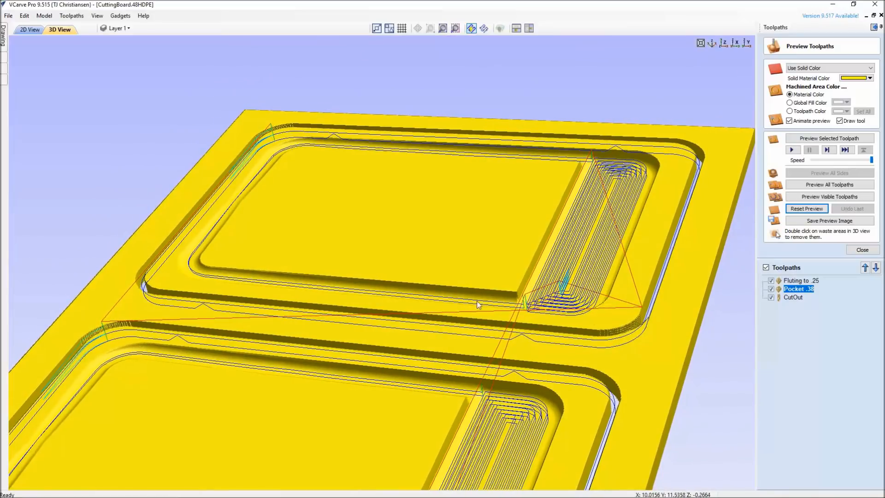
{"action": "left_click_drag", "start_coordinate": [499, 348], "coordinate": [485, 371]}
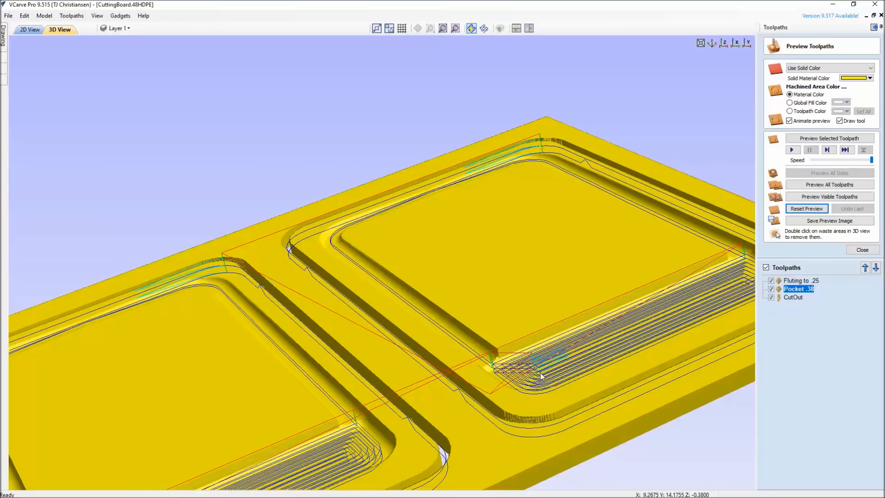
Reopen the Pocket .38 toolpath and examine its offset clearing paths on both boards from above.
{"action": "double_click", "coordinate": [797, 289]}
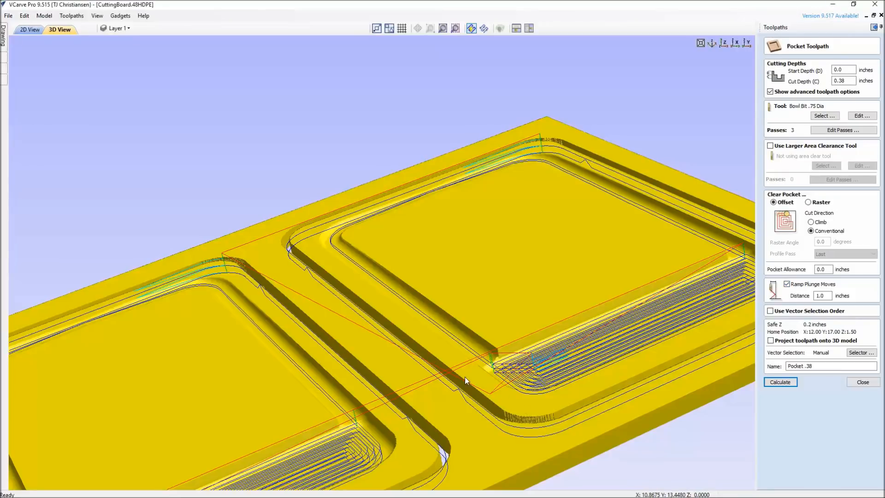
{"action": "left_click_drag", "start_coordinate": [465, 377], "coordinate": [502, 344]}
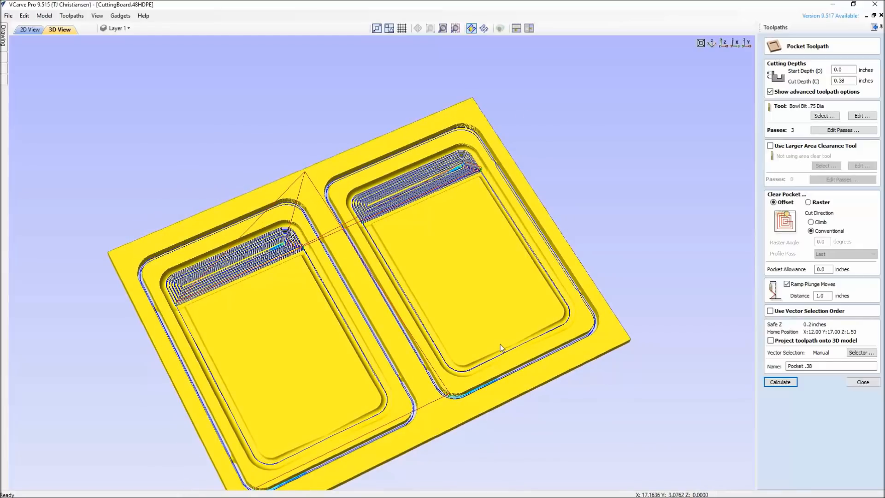
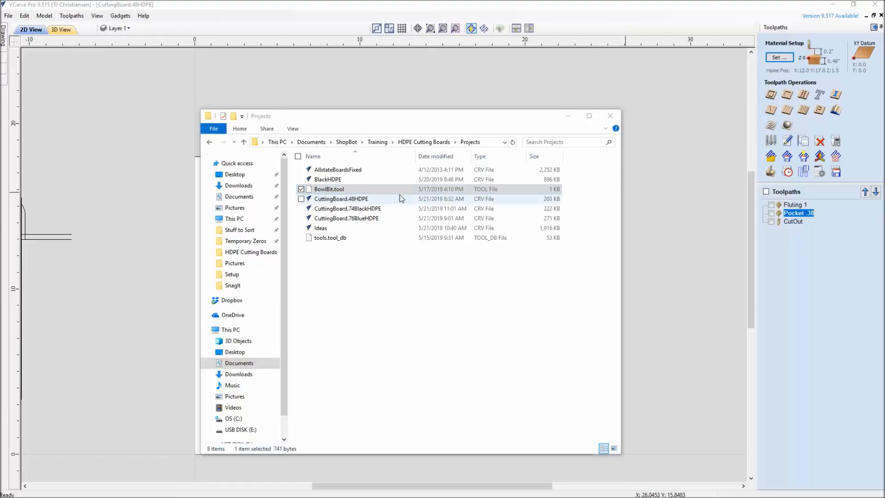
{"action": "left_click", "coordinate": [771, 141]}
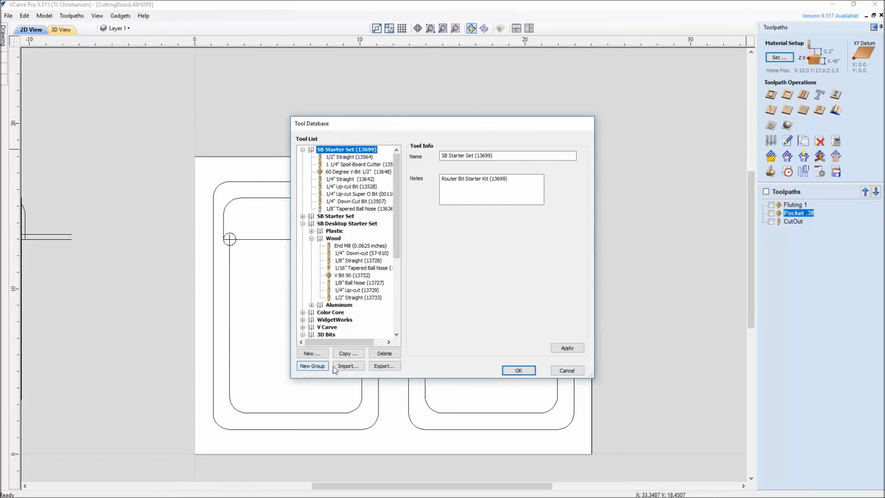
{"action": "left_click", "coordinate": [576, 372]}
{"action": "middle_click_drag", "start_coordinate": [482, 400], "coordinate": [480, 340]}
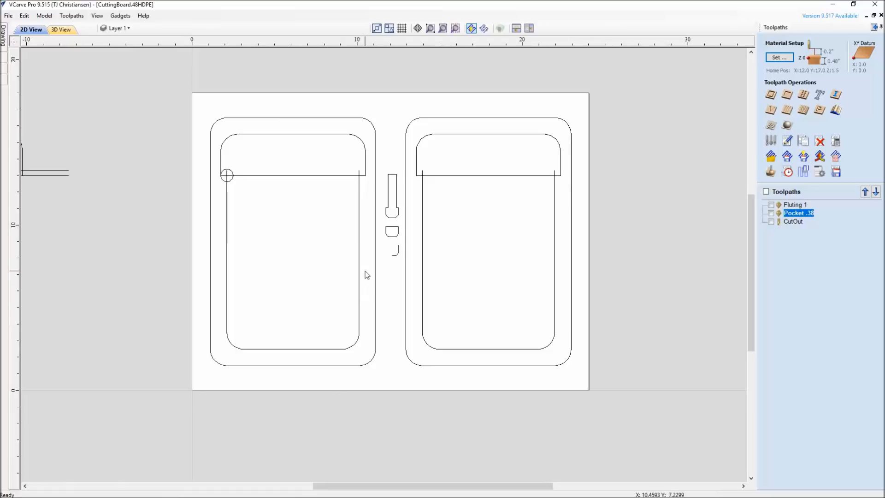
{"action": "scroll", "coordinate": [365, 272], "scroll_direction": "up", "scroll_amount": 1}
{"action": "scroll", "coordinate": [401, 198], "scroll_direction": "up", "scroll_amount": 1}
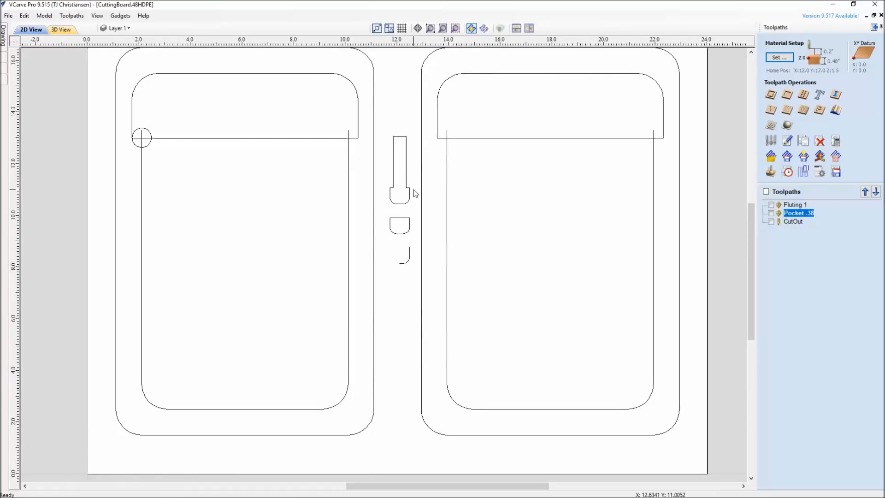
{"action": "scroll", "coordinate": [415, 193], "scroll_direction": "up", "scroll_amount": 1}
{"action": "middle_click_drag", "start_coordinate": [417, 193], "coordinate": [439, 234]}
{"action": "left_click", "coordinate": [143, 15]}
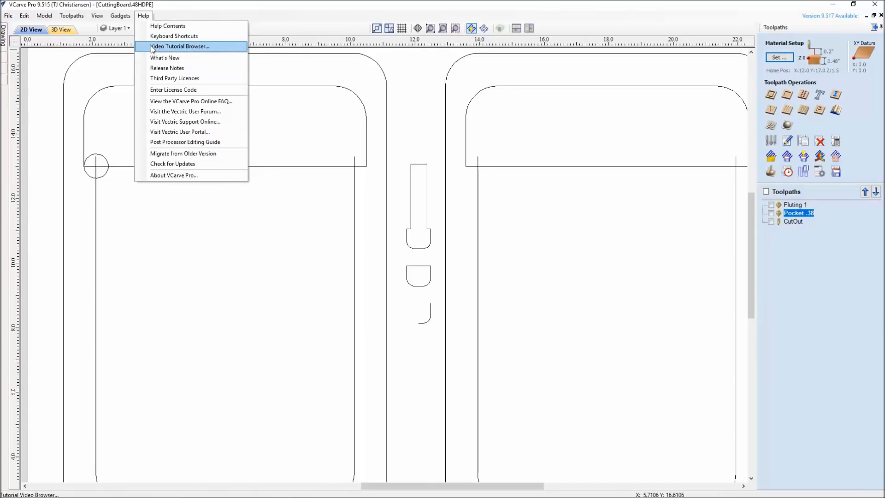
{"action": "left_click", "coordinate": [142, 17]}
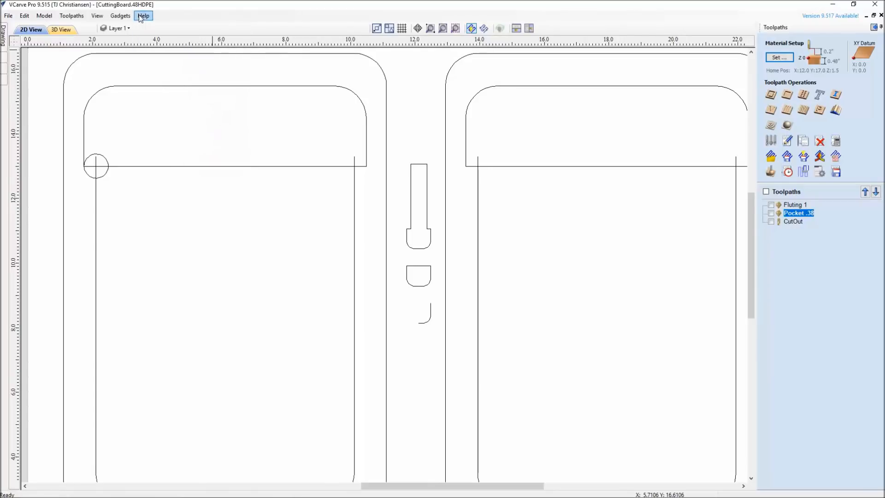
Select the full bit outline between the two boards and examine it together with the cutting-profile shapes drawn beneath it.
{"action": "left_click", "coordinate": [430, 236]}
{"action": "scroll", "coordinate": [430, 240], "scroll_direction": "up", "scroll_amount": 3}
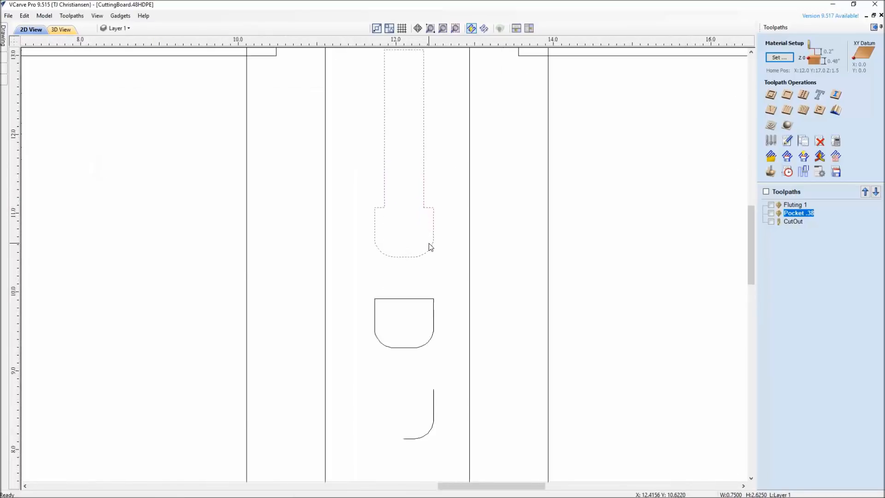
{"action": "scroll", "coordinate": [430, 246], "scroll_direction": "up", "scroll_amount": 2}
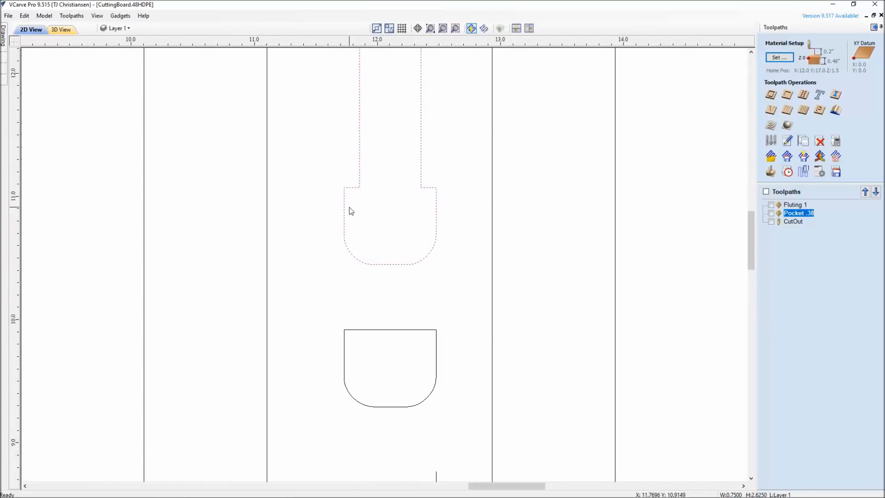
{"action": "scroll", "coordinate": [449, 235], "scroll_direction": "down", "scroll_amount": 5}
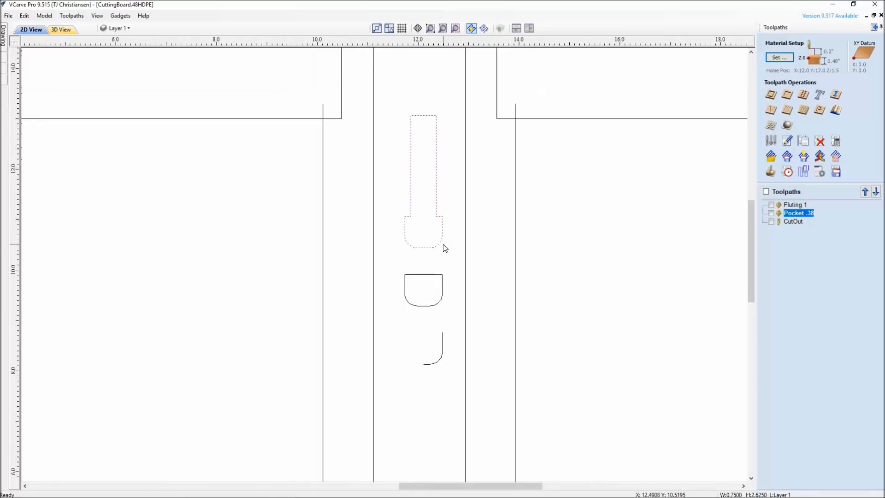
{"action": "middle_click_drag", "start_coordinate": [431, 250], "coordinate": [410, 224]}
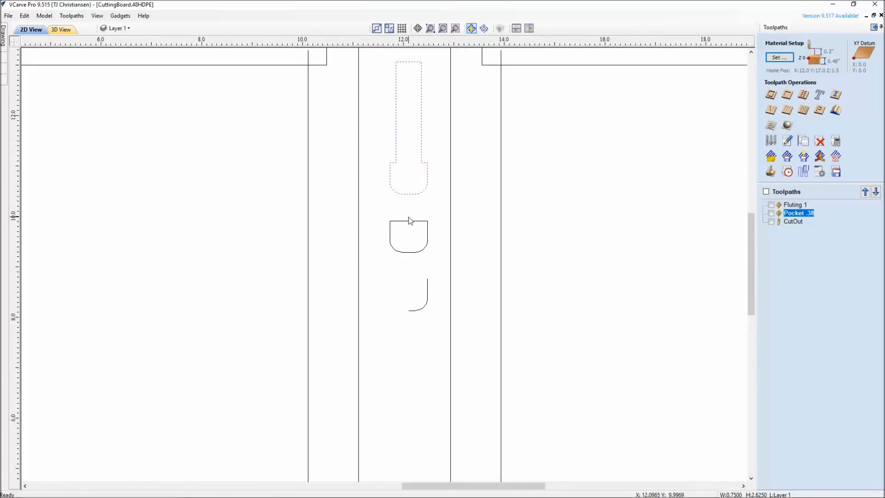
{"action": "middle_click_drag", "start_coordinate": [421, 322], "coordinate": [413, 279]}
{"action": "scroll", "coordinate": [411, 253], "scroll_direction": "up", "scroll_amount": 1}
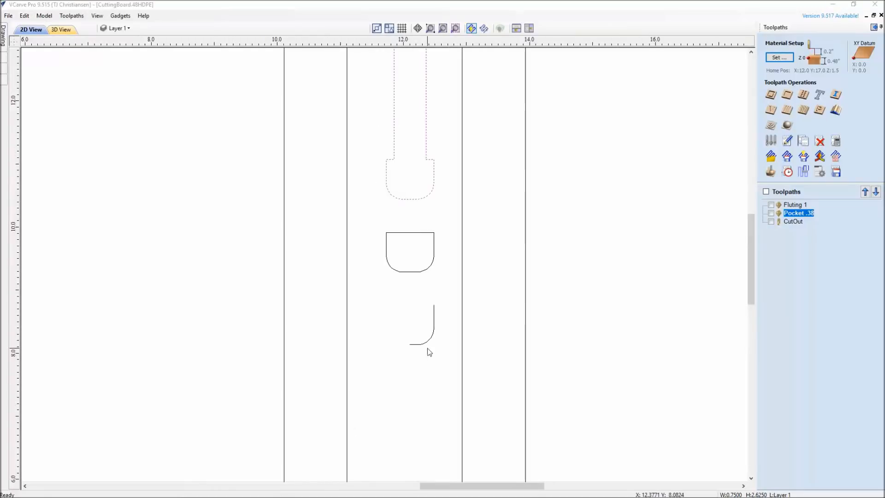
Select the open half-profile of the bit and open the tool database at the Custom Made group, with the other groups collapsed.
{"action": "left_click", "coordinate": [432, 334]}
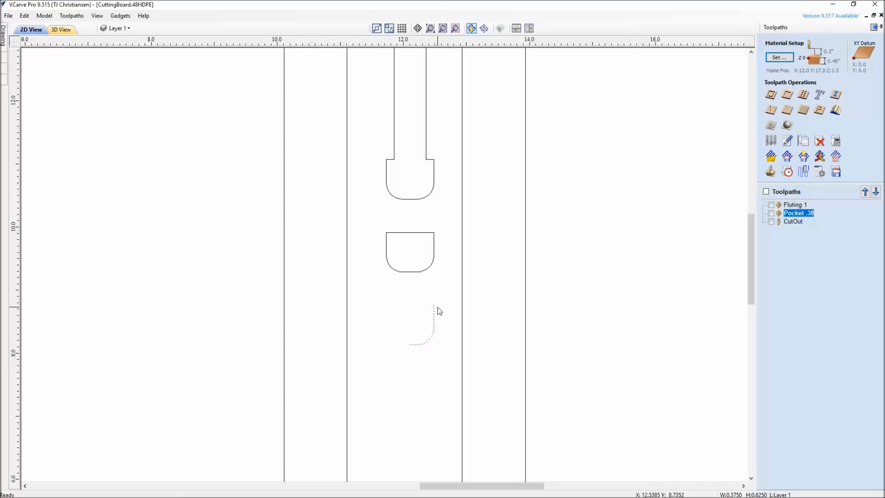
{"action": "left_click", "coordinate": [771, 141]}
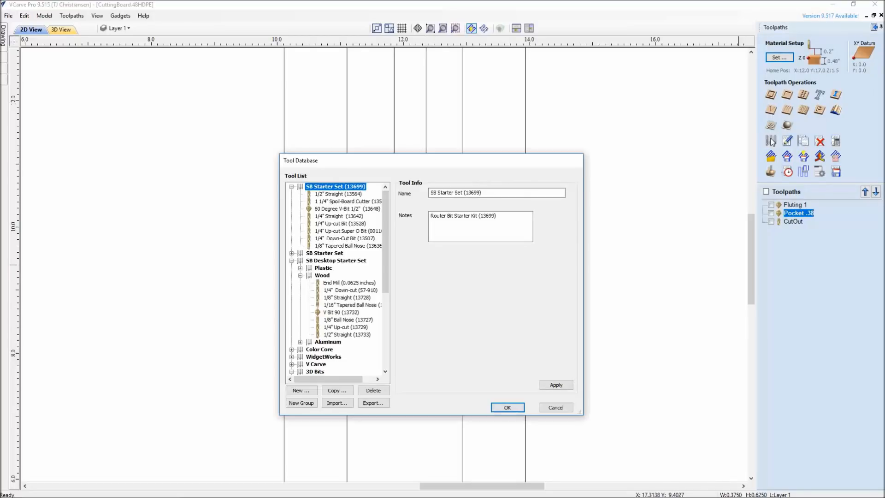
{"action": "left_click_drag", "start_coordinate": [436, 160], "coordinate": [607, 122]}
{"action": "left_click", "coordinate": [462, 148]}
{"action": "left_click", "coordinate": [462, 163]}
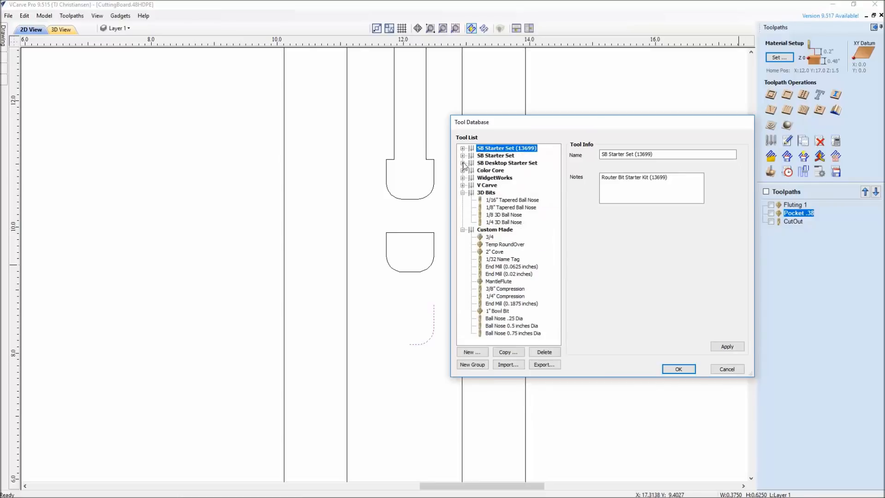
{"action": "left_click", "coordinate": [462, 193]}
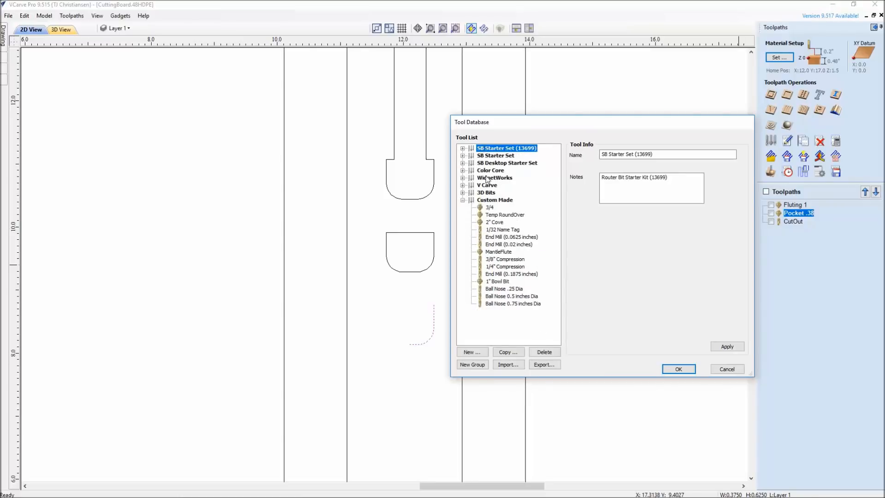
{"action": "left_click", "coordinate": [489, 200]}
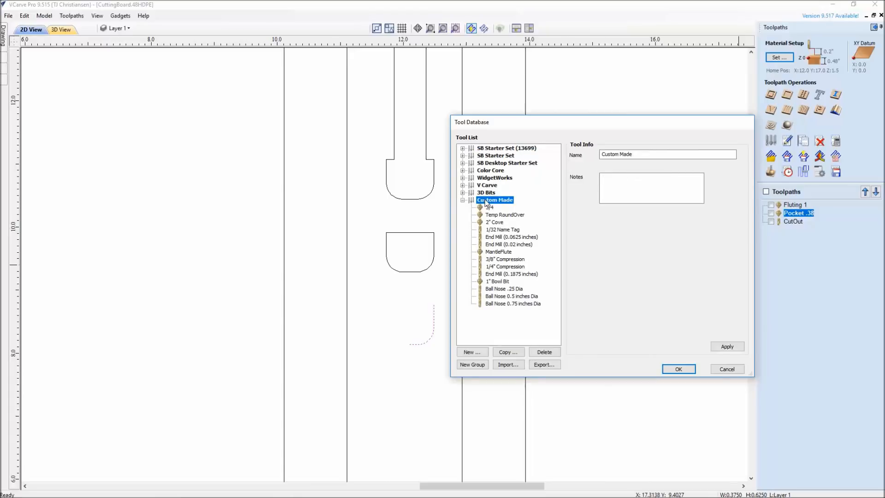
Create a new tool of type Form Tool from the selected half-profile in the Custom Made group.
{"action": "left_click", "coordinate": [472, 352]}
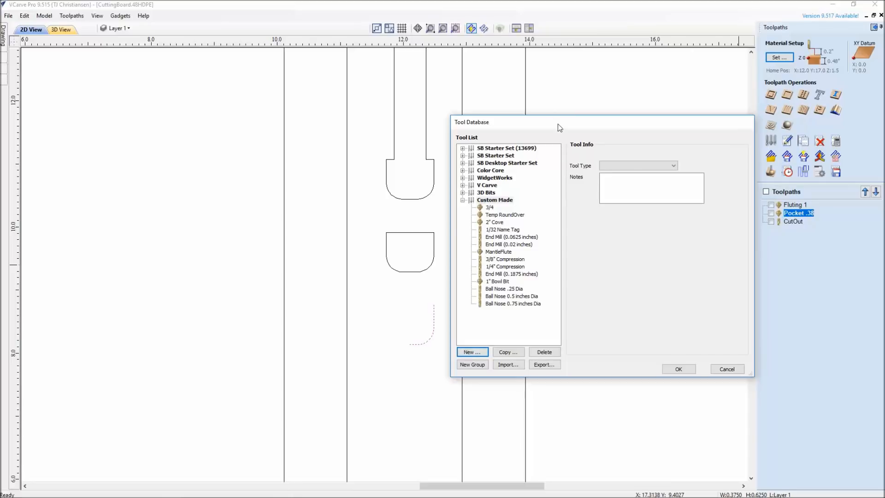
{"action": "left_click_drag", "start_coordinate": [560, 124], "coordinate": [608, 118]}
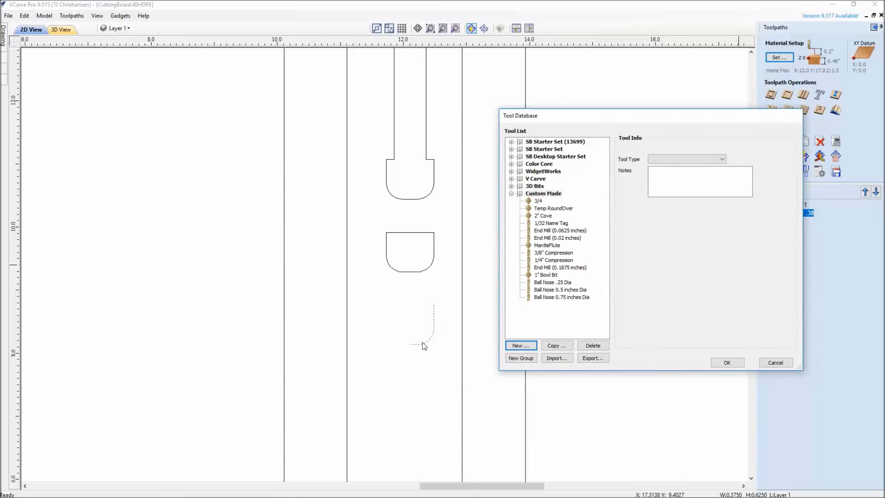
{"action": "left_click", "coordinate": [722, 159]}
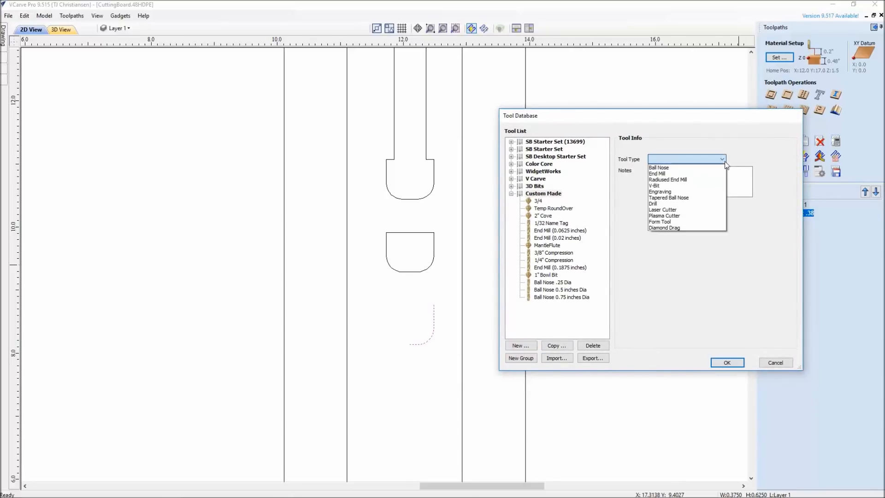
{"action": "left_click", "coordinate": [678, 221]}
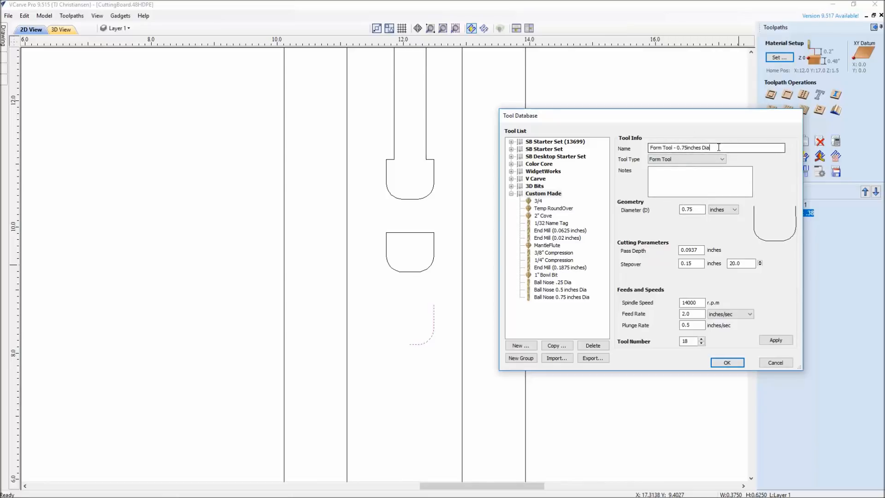
Name the new form tool 3/4" Bowl Bit and apply it to the tool database.
{"action": "left_click_drag", "start_coordinate": [712, 148], "coordinate": [651, 141]}
{"action": "type", "text": "3/4"}
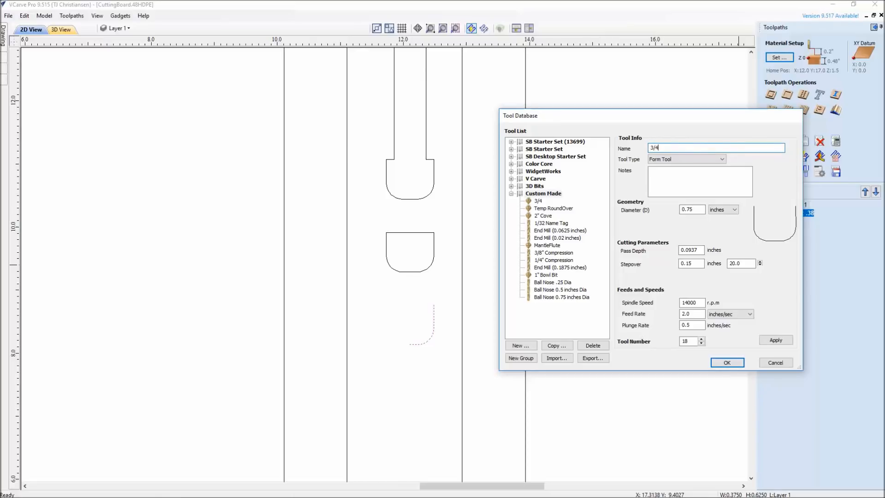
{"action": "type", "text": "\" Bowl"}
{"action": "left_click", "coordinate": [771, 340]}
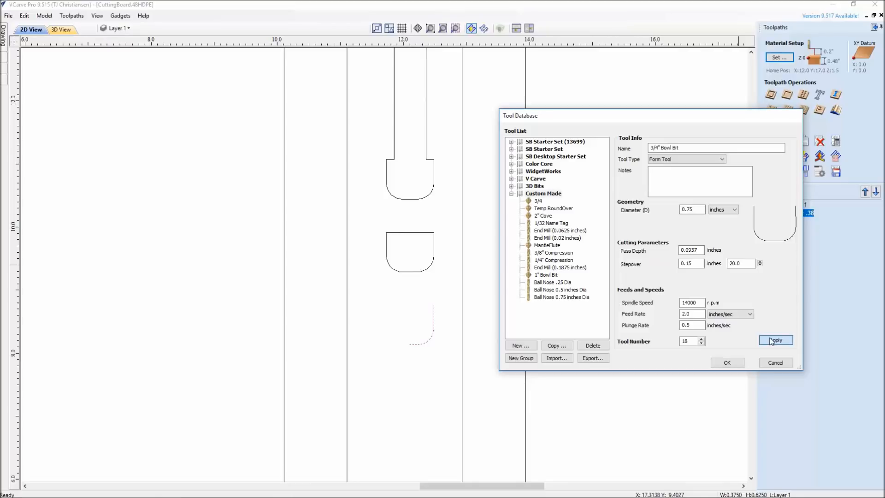
{"action": "left_click", "coordinate": [771, 340]}
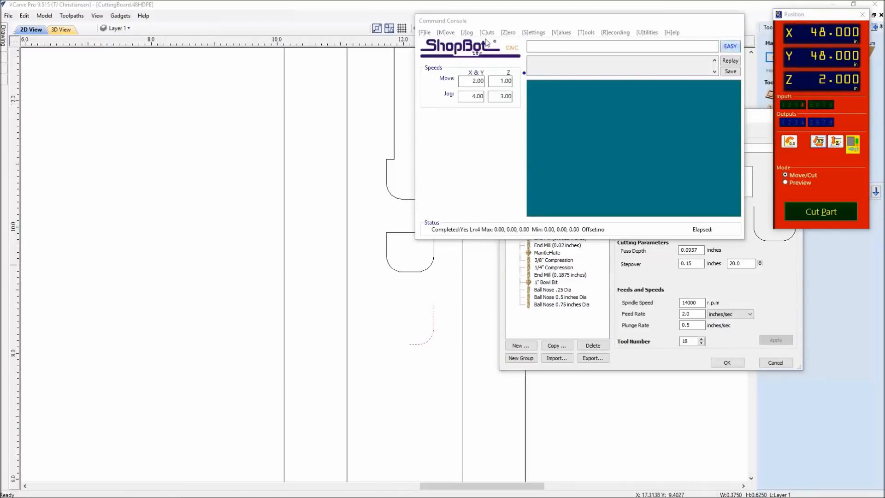
In the ShopBot command console, switch to Preview mode and open the Chip Load Calculator.
{"action": "left_click", "coordinate": [787, 182]}
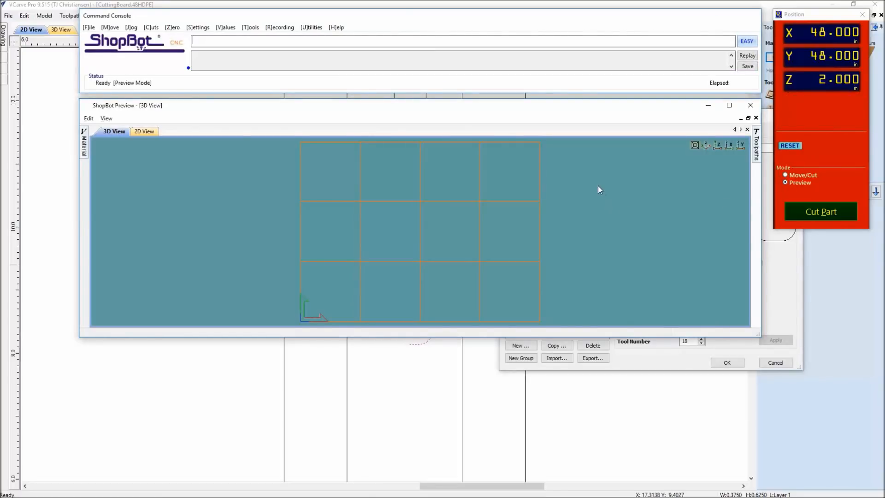
{"action": "left_click", "coordinate": [254, 29]}
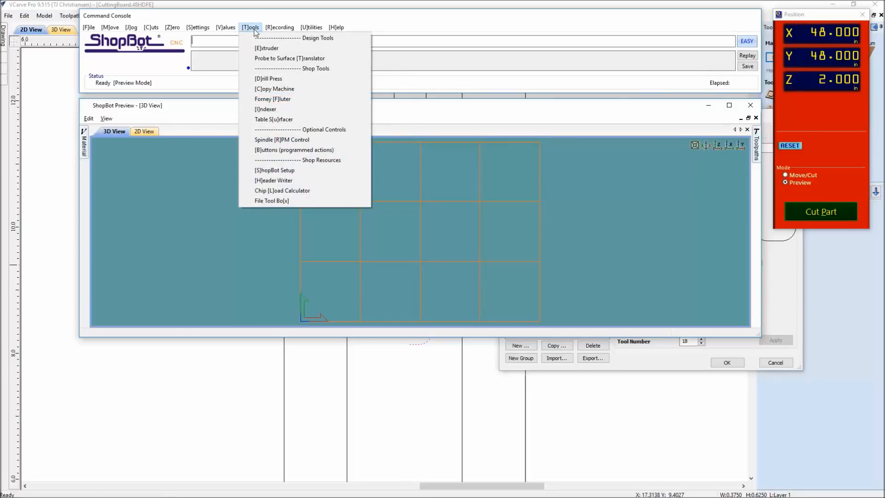
{"action": "left_click", "coordinate": [298, 191]}
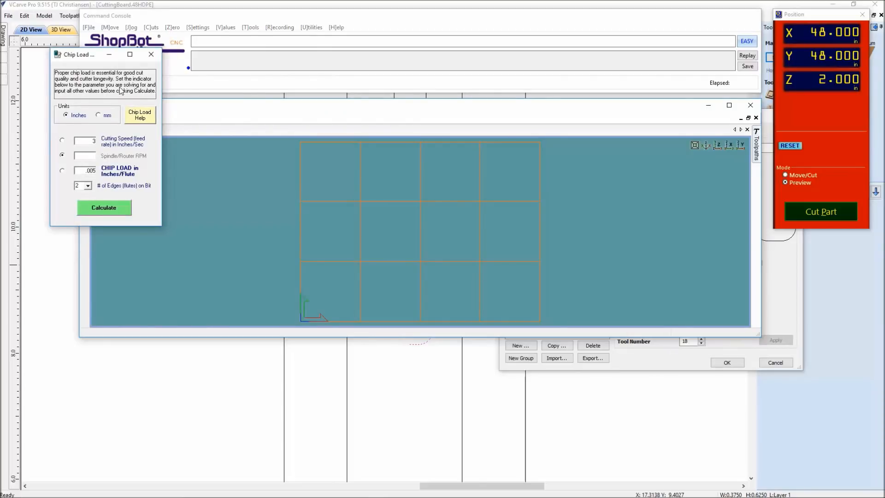
Open the chip load help document, examine its recommended chip load ranges by material and bit diameter, and close it.
{"action": "left_click", "coordinate": [135, 117]}
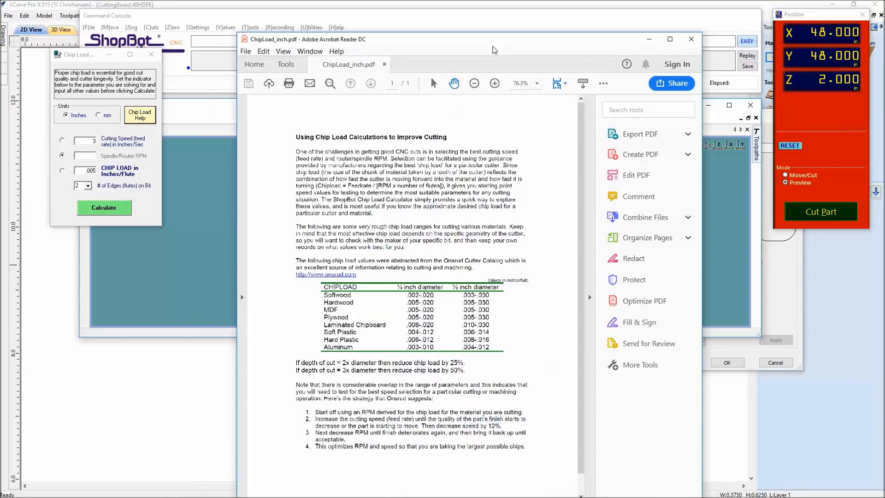
{"action": "left_click", "coordinate": [670, 39]}
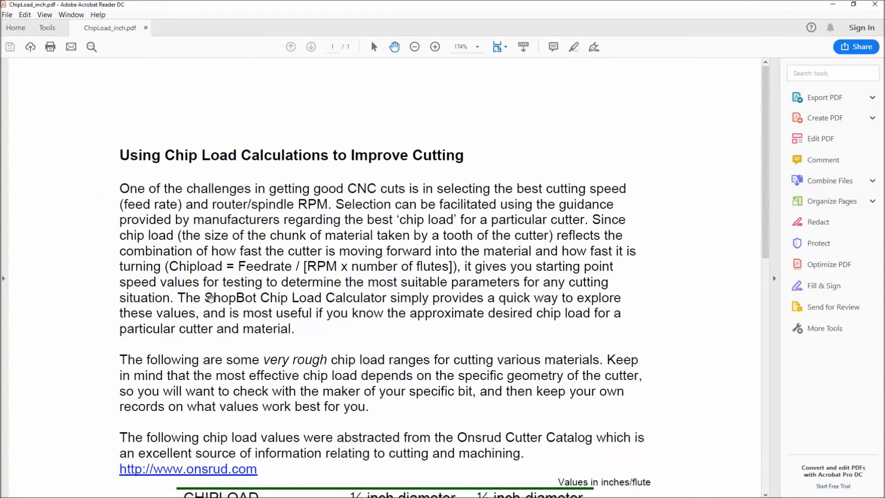
{"action": "scroll", "coordinate": [176, 270], "scroll_direction": "down", "scroll_amount": 2}
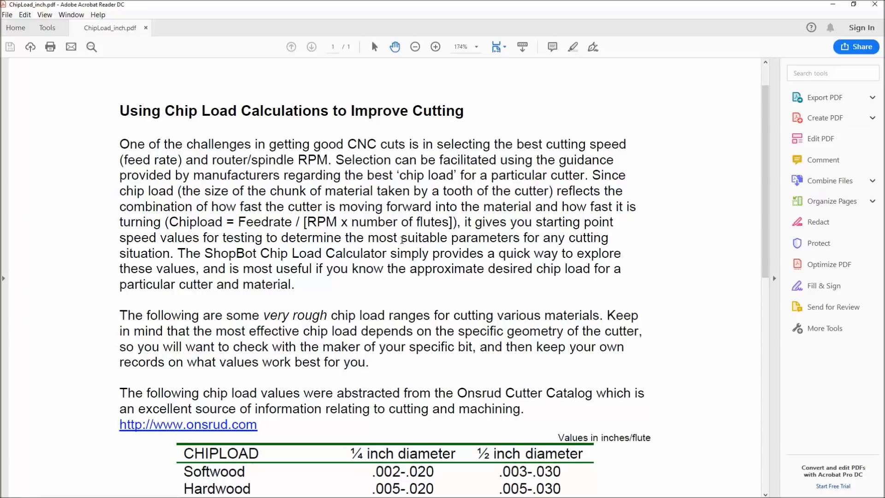
{"action": "scroll", "coordinate": [388, 261], "scroll_direction": "down", "scroll_amount": 3}
{"action": "scroll", "coordinate": [388, 261], "scroll_direction": "down", "scroll_amount": 5}
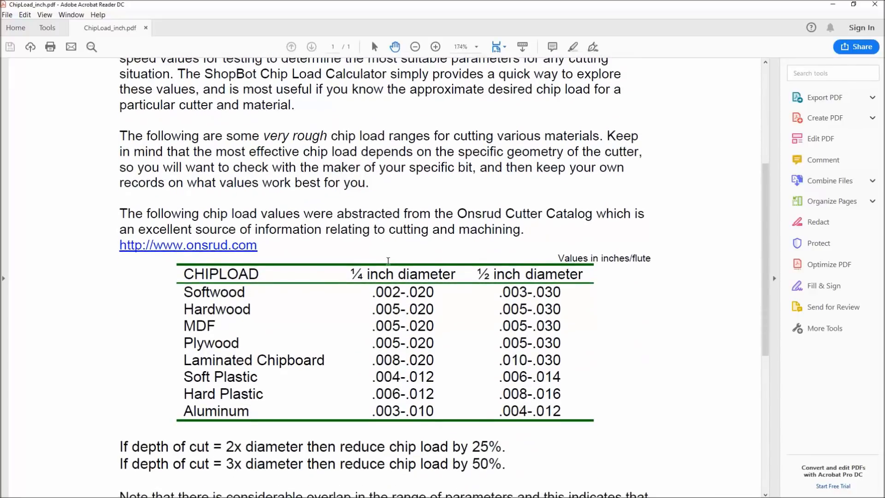
{"action": "scroll", "coordinate": [388, 262], "scroll_direction": "down", "scroll_amount": 1}
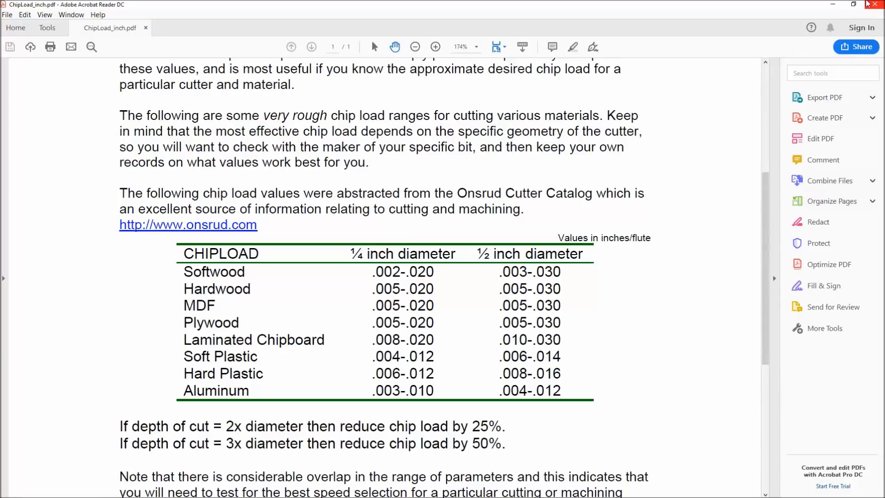
{"action": "left_click", "coordinate": [868, 4]}
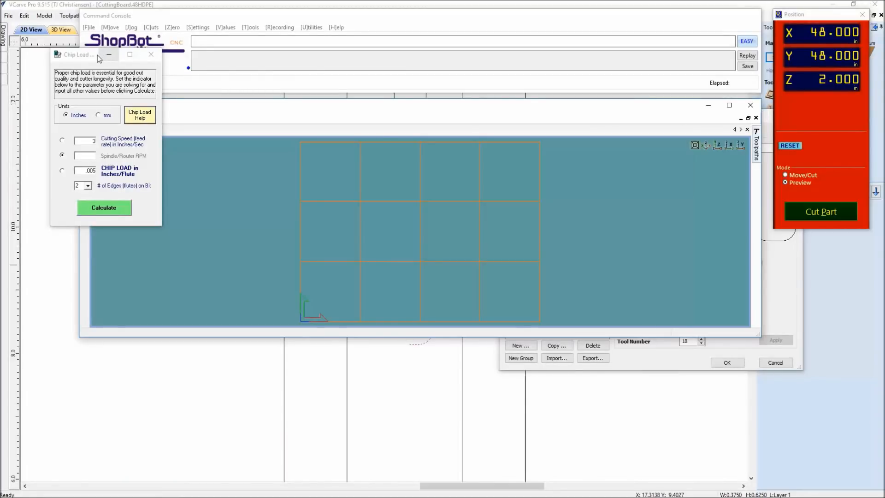
Set the chip load calculator to solve for cutting speed with 1 flute, a chip load of .008 and 18000 RPM.
{"action": "left_click_drag", "start_coordinate": [84, 59], "coordinate": [267, 127]}
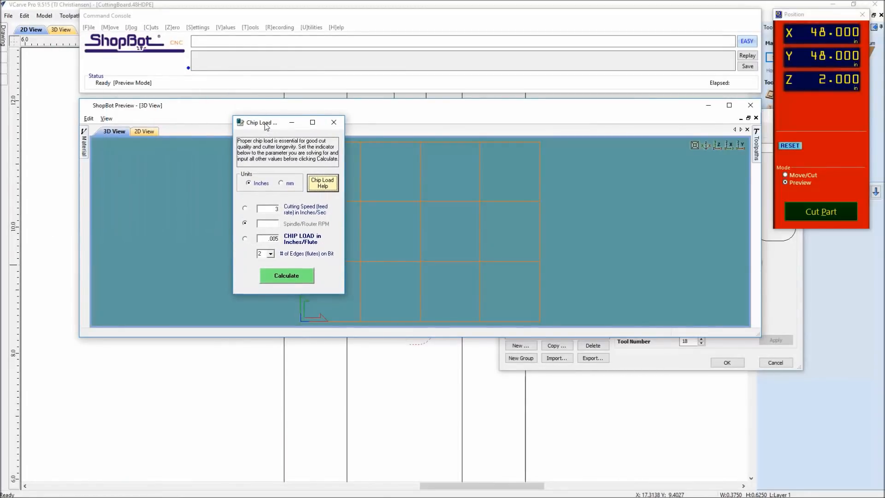
{"action": "left_click_drag", "start_coordinate": [266, 126], "coordinate": [267, 130]}
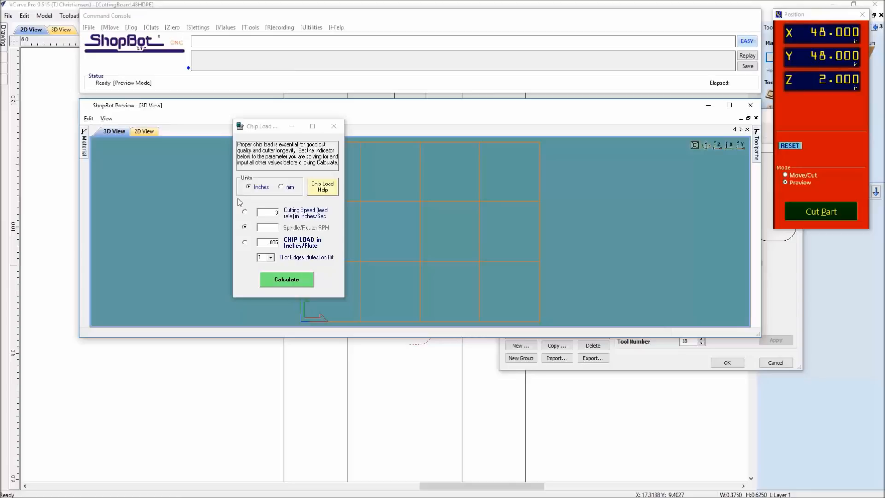
{"action": "left_click", "coordinate": [263, 242]}
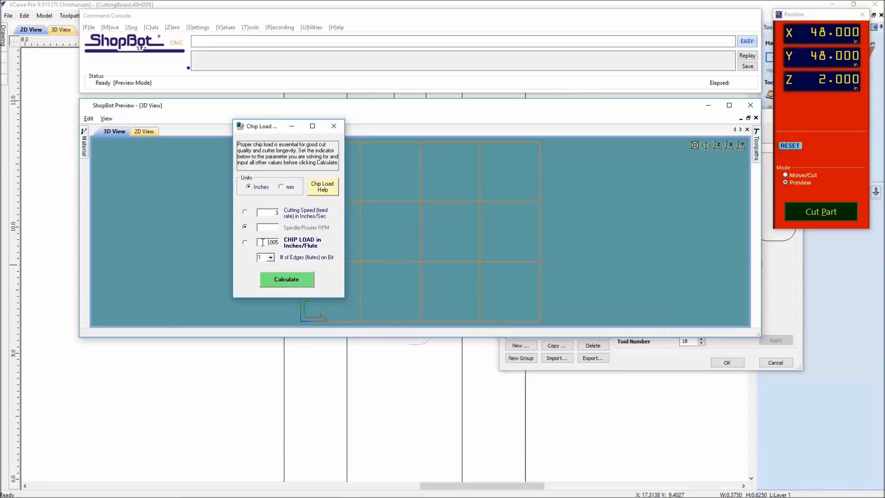
{"action": "left_click_drag", "start_coordinate": [263, 242], "coordinate": [340, 253]}
{"action": "type", "text": ".0"}
{"action": "left_click", "coordinate": [245, 211]}
{"action": "left_click", "coordinate": [264, 229]}
{"action": "type", "text": "18000"}
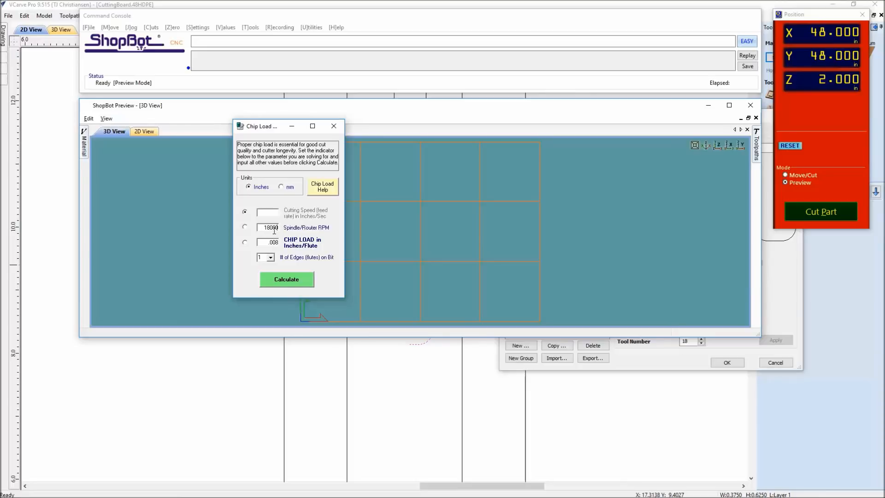
Calculate the cutting speed from the entered chip load values and switch back to the bowl bit's feed rate in VCarve Pro's tool database.
{"action": "left_click", "coordinate": [288, 279]}
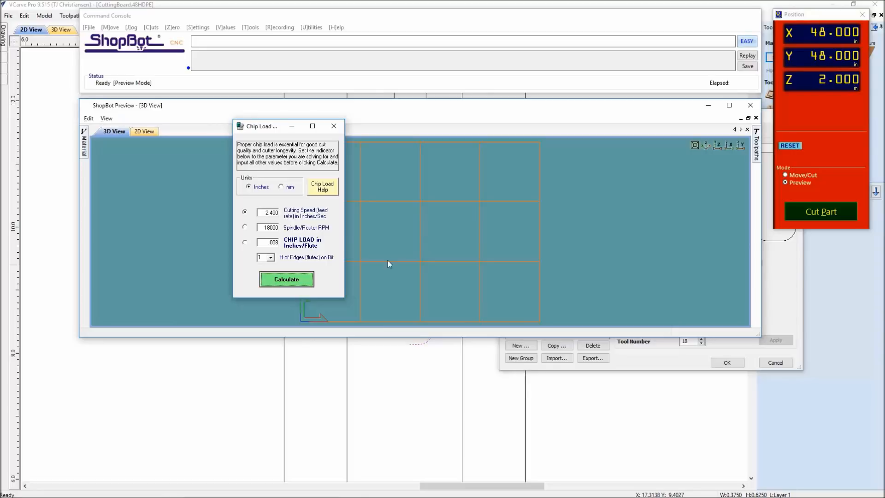
{"action": "left_click", "coordinate": [631, 359]}
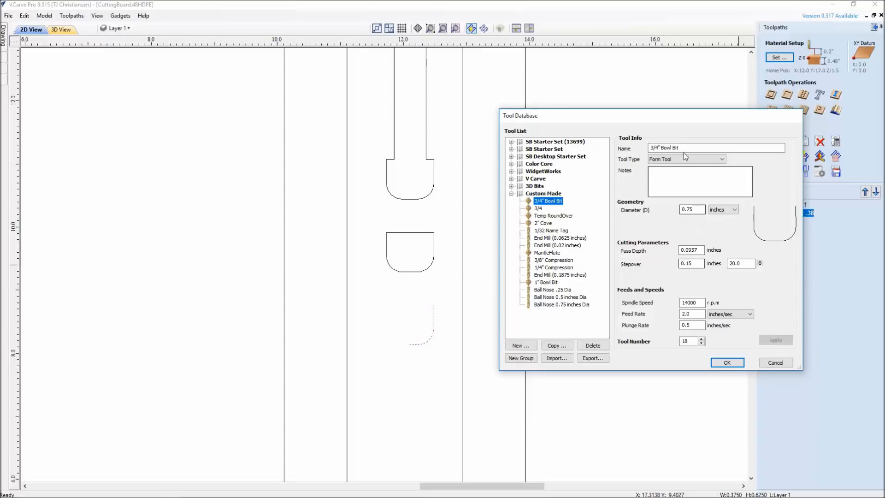
{"action": "left_click_drag", "start_coordinate": [694, 314], "coordinate": [657, 311]}
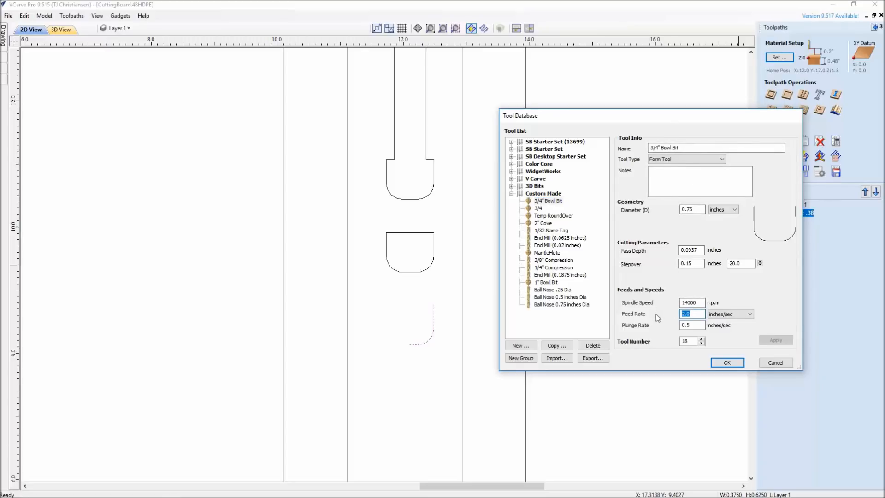
Set the 3/4" Bowl Bit's pass depth to .125 inches and its stepover to 40 percent.
{"action": "left_click", "coordinate": [699, 250]}
{"action": "left_click_drag", "start_coordinate": [699, 249], "coordinate": [676, 251]}
{"action": "type", "text": ".125"}
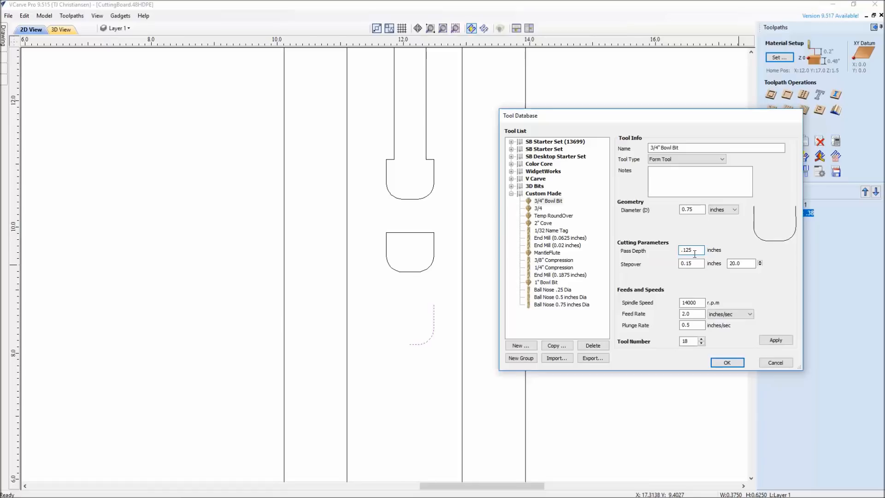
{"action": "key", "text": "Tab"}
{"action": "type", "text": "4"}
Set the bowl bit's spindle speed to 18000 r.p.m, apply the changes, and close the tool database.
{"action": "double_click", "coordinate": [692, 302]}
{"action": "type", "text": "18000"}
{"action": "left_click", "coordinate": [770, 341]}
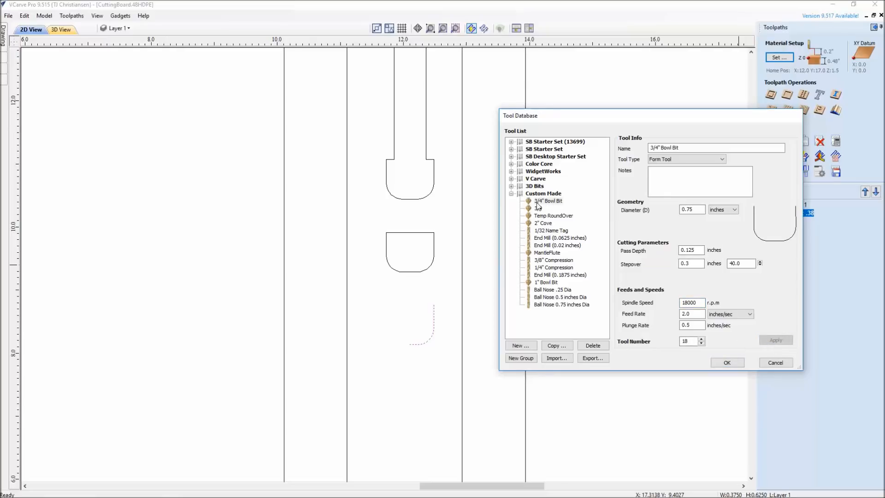
{"action": "left_click", "coordinate": [717, 363]}
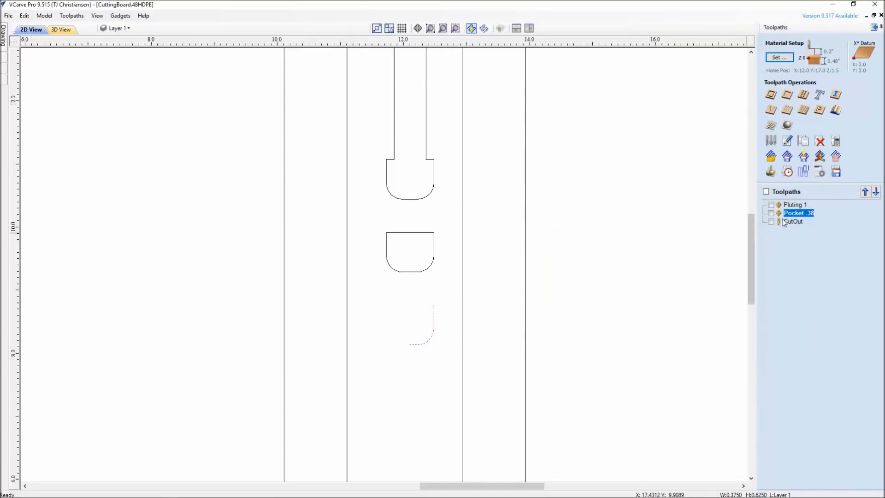
Open the Pocket .38 toolpath for editing.
{"action": "double_click", "coordinate": [792, 214]}
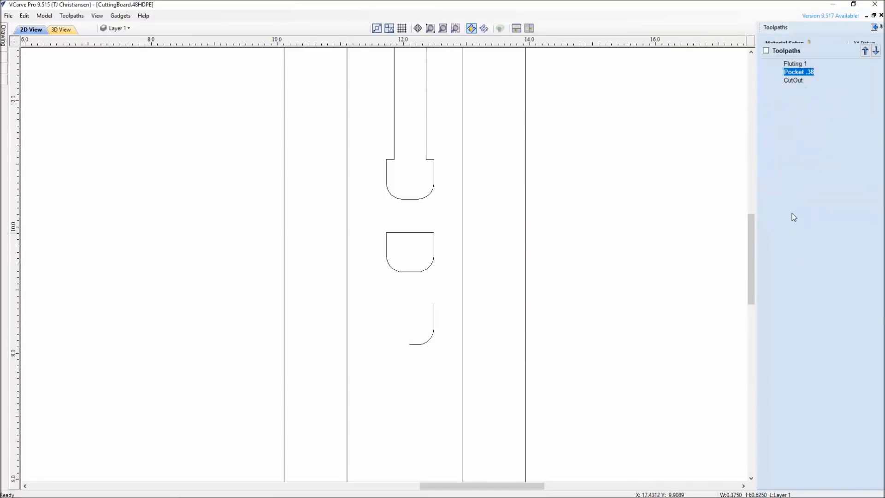